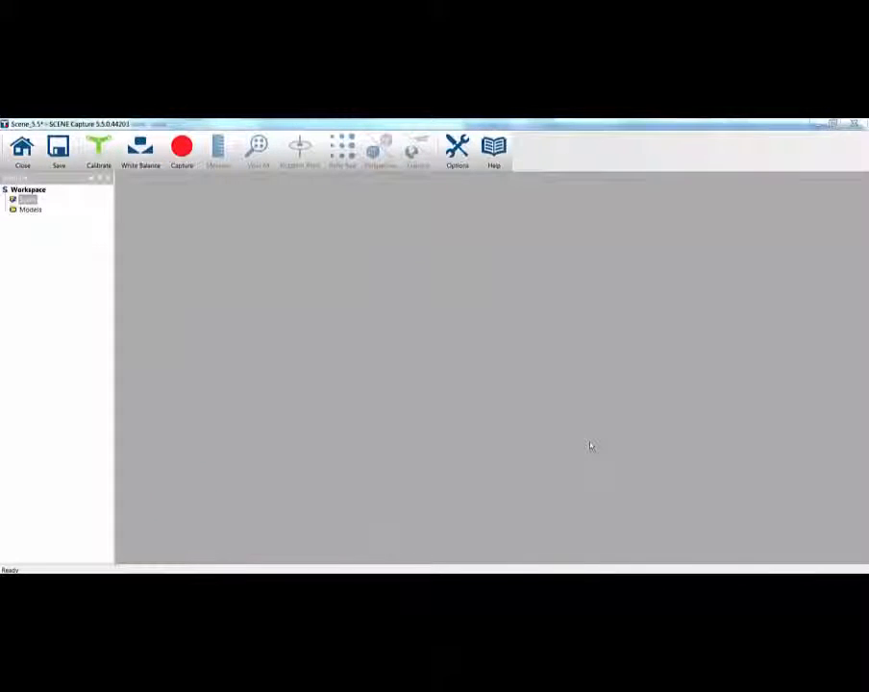
- Set the capture flash option to AUTO
click(457, 154)
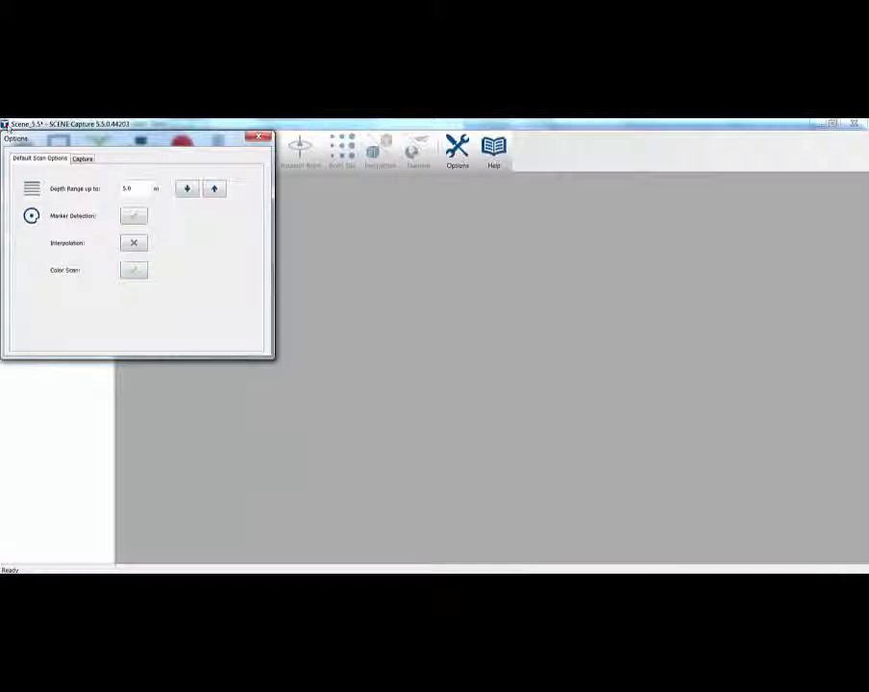
click(82, 159)
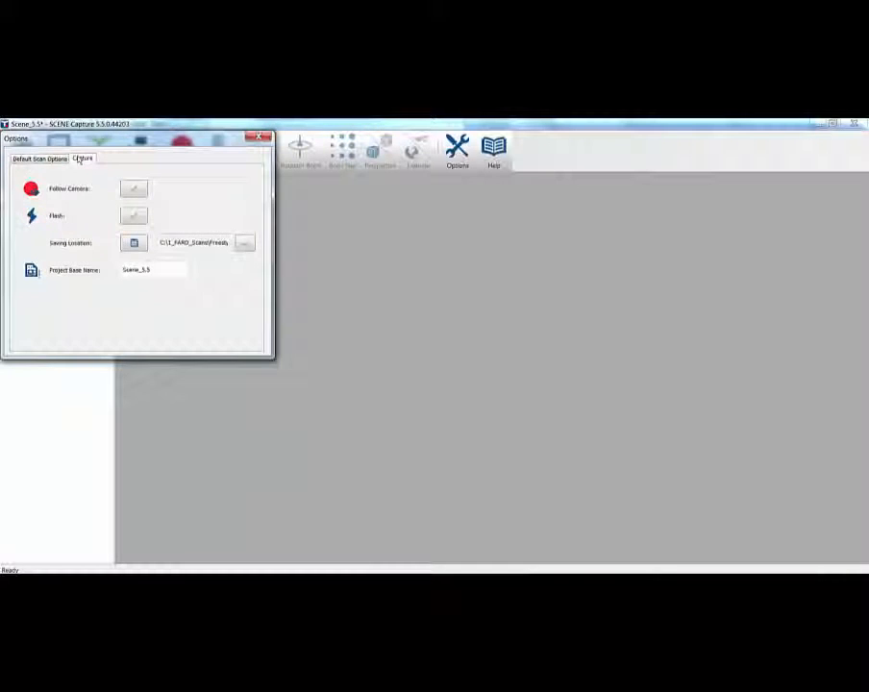
click(140, 221)
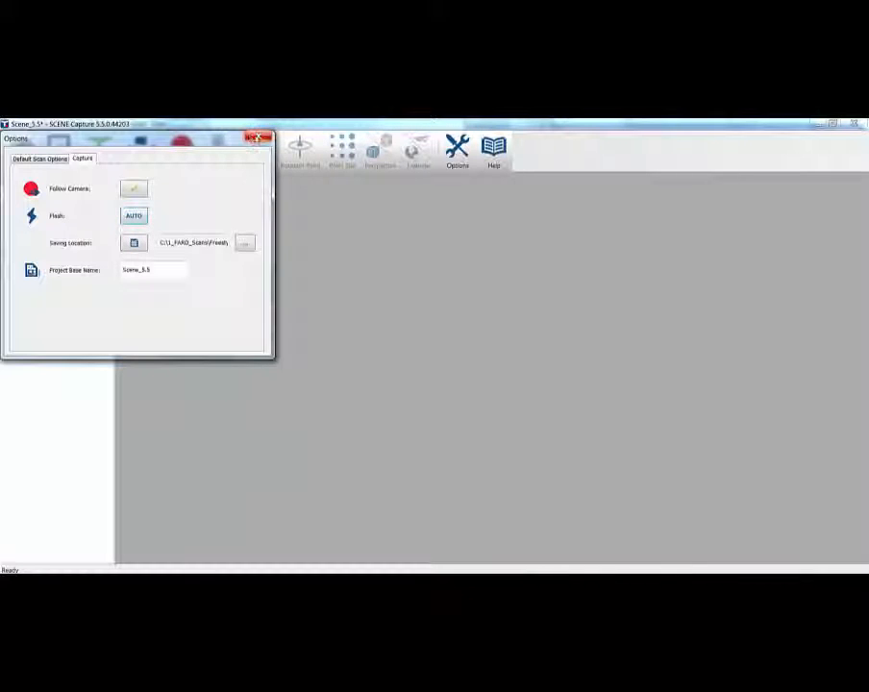
click(257, 141)
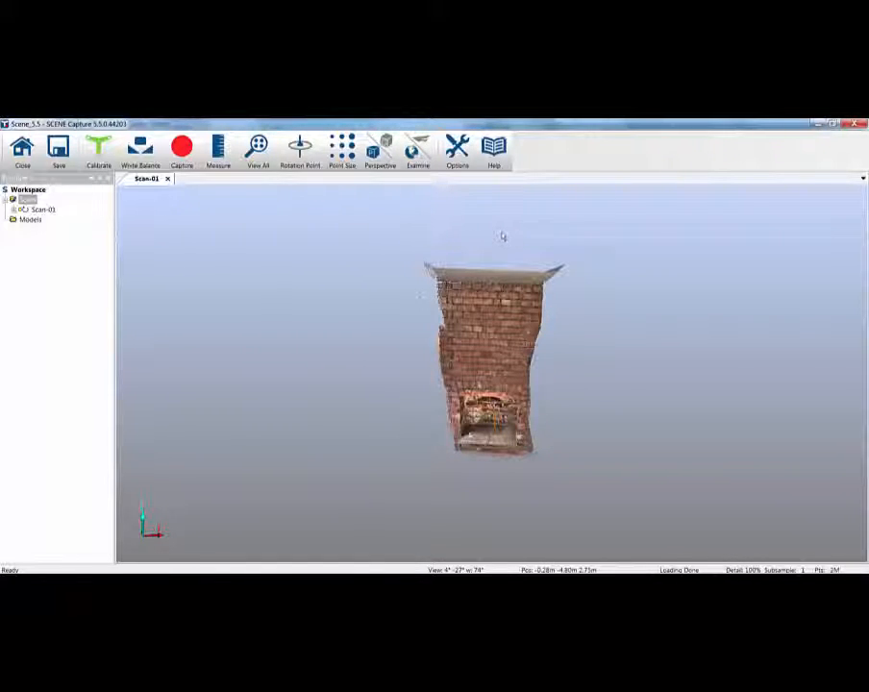
- Enable Interpolation in the default scan options
click(457, 146)
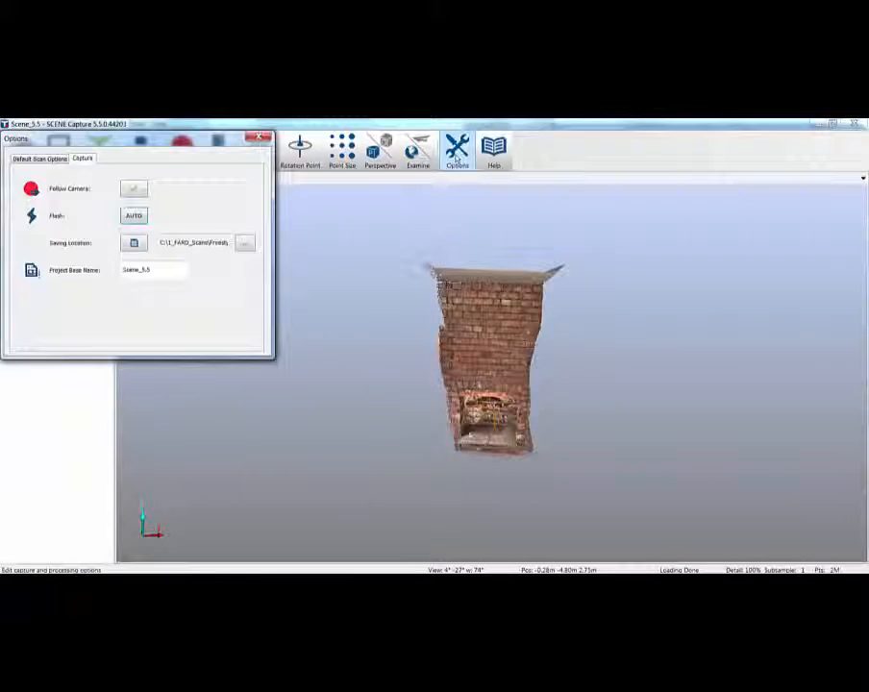
click(39, 159)
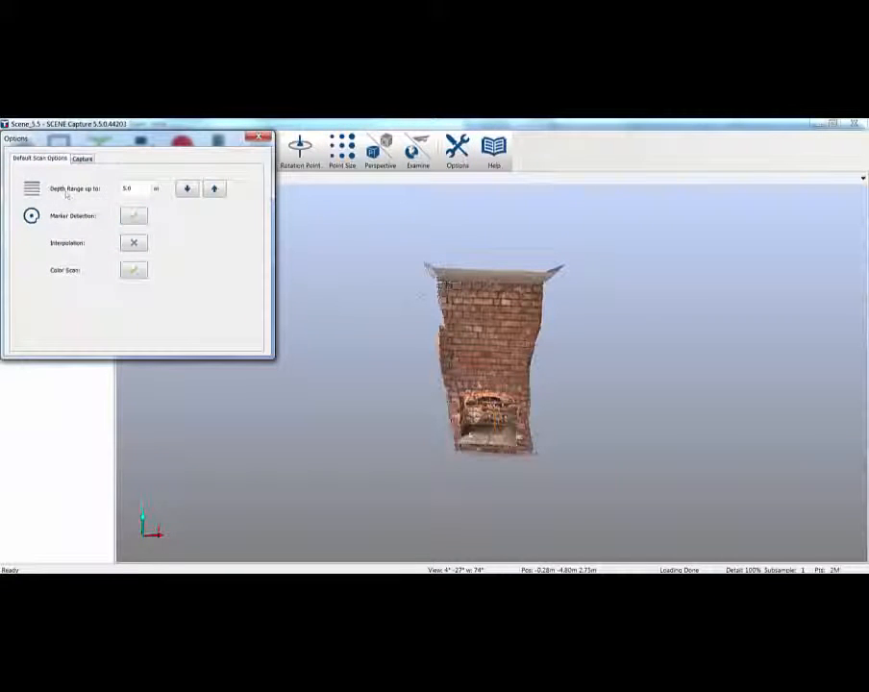
click(133, 245)
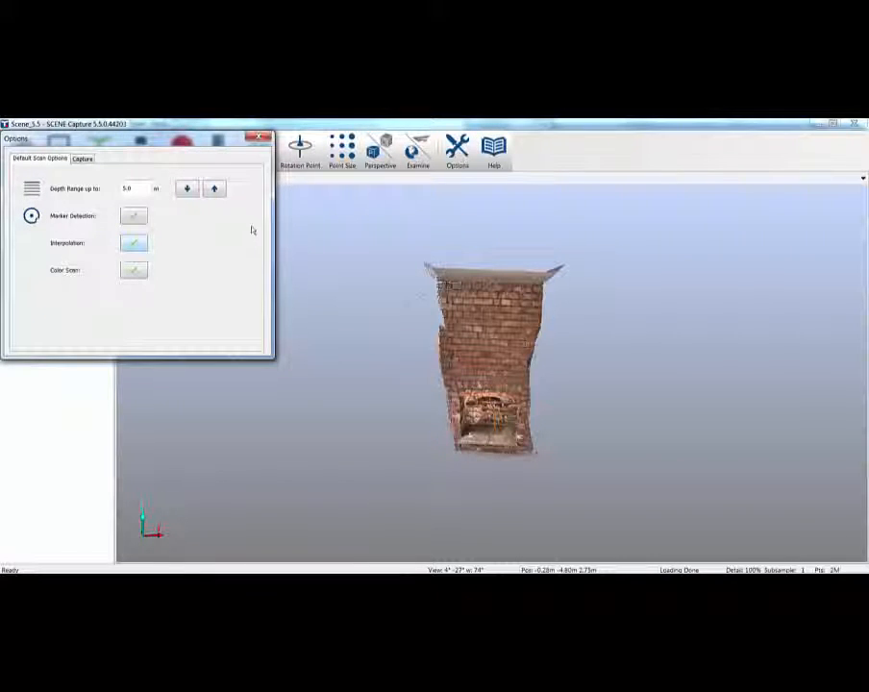
click(258, 141)
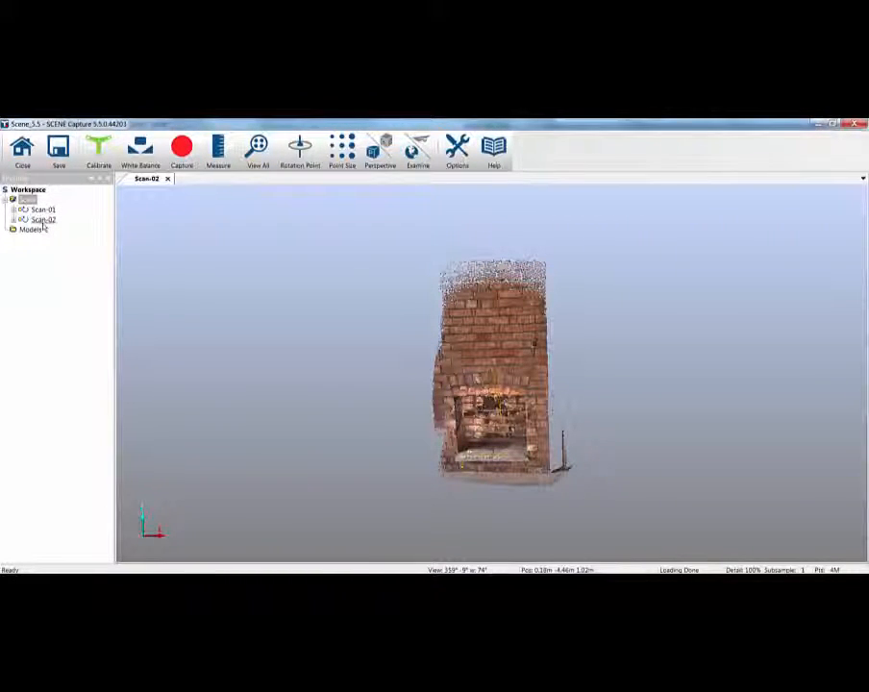
- Turn off both Interpolation and Color Scan in the default scan options
click(458, 157)
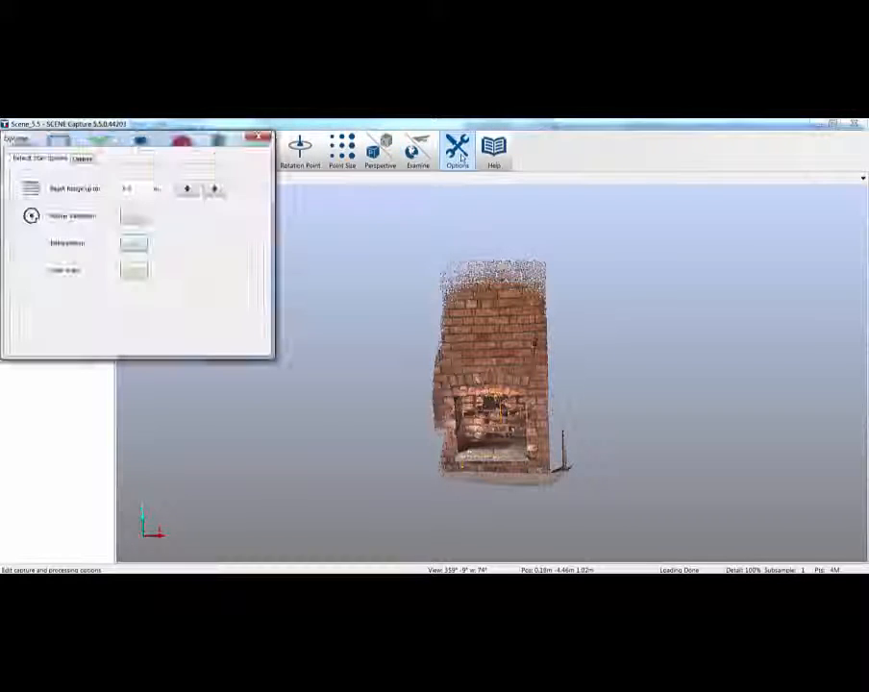
click(135, 244)
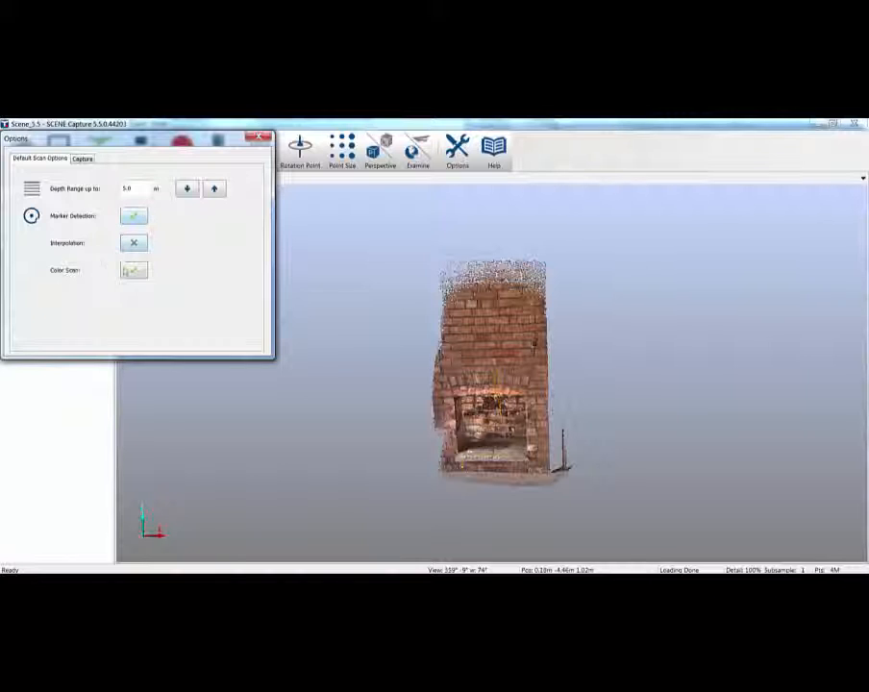
click(133, 270)
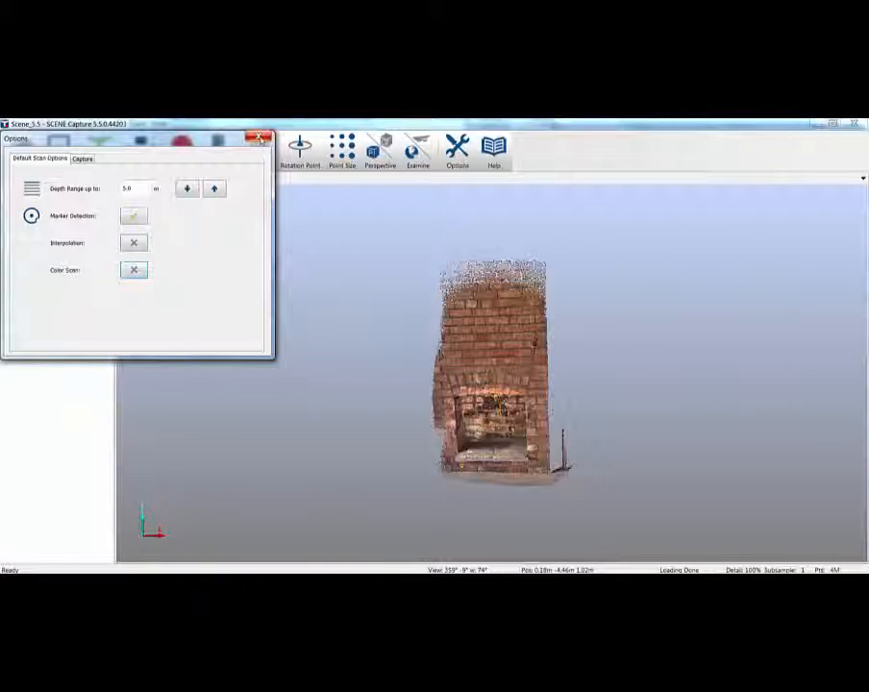
click(259, 140)
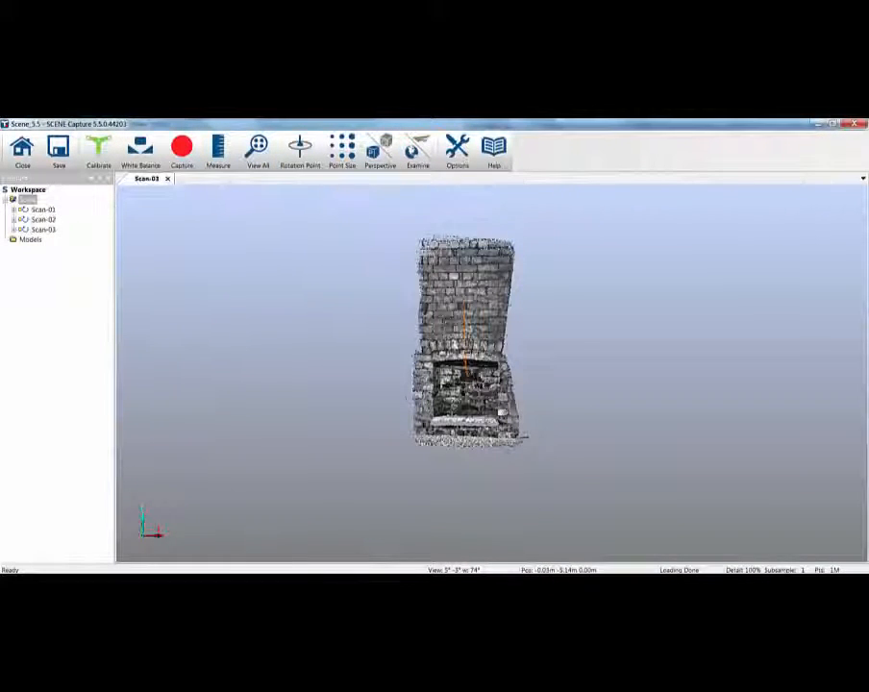
- Set a rotation point on the brickwork of Scan-03 and inspect the greyscale fireplace from different angles and up close
click(300, 149)
click(477, 332)
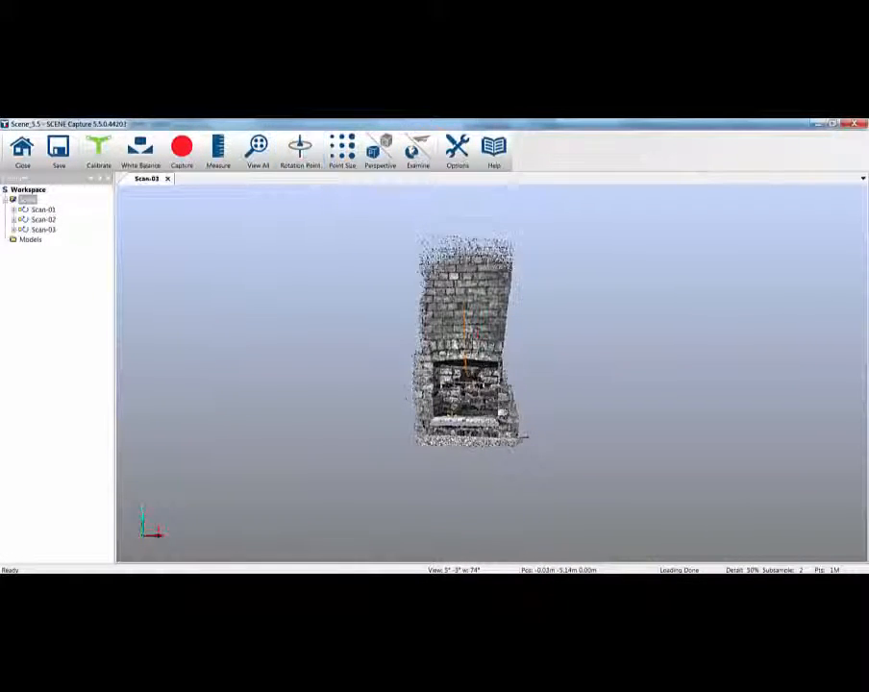
drag(476, 333, 519, 424)
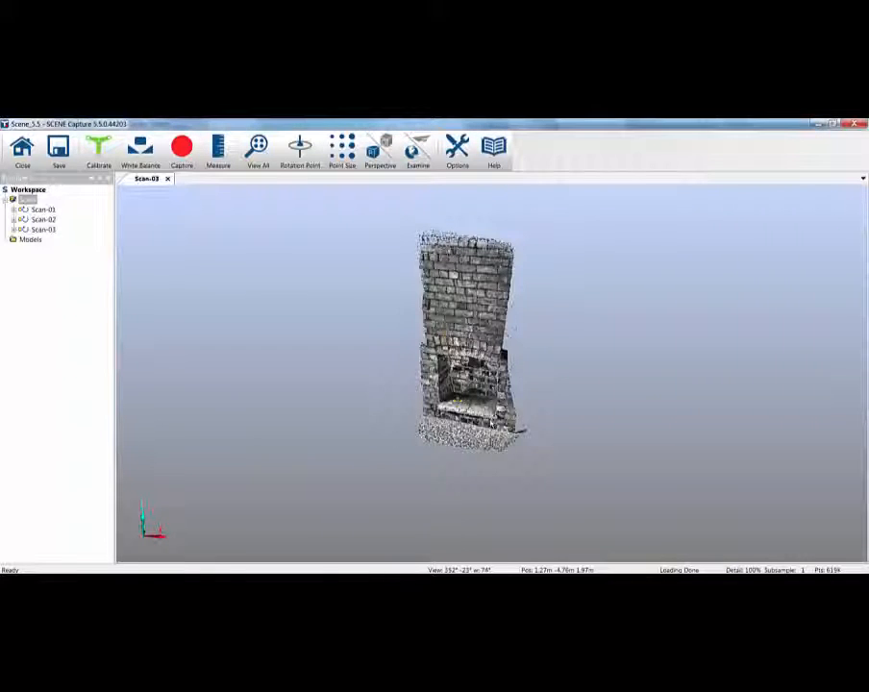
drag(539, 403, 716, 404)
drag(505, 362, 488, 355)
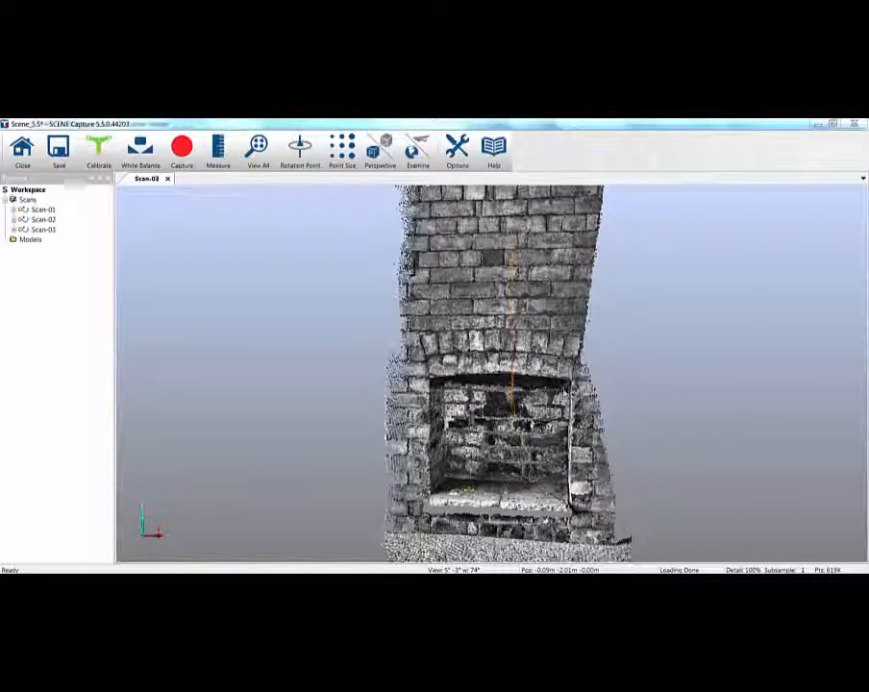
- Turn Color Scan back on in the default scan options and start a new capture
click(457, 158)
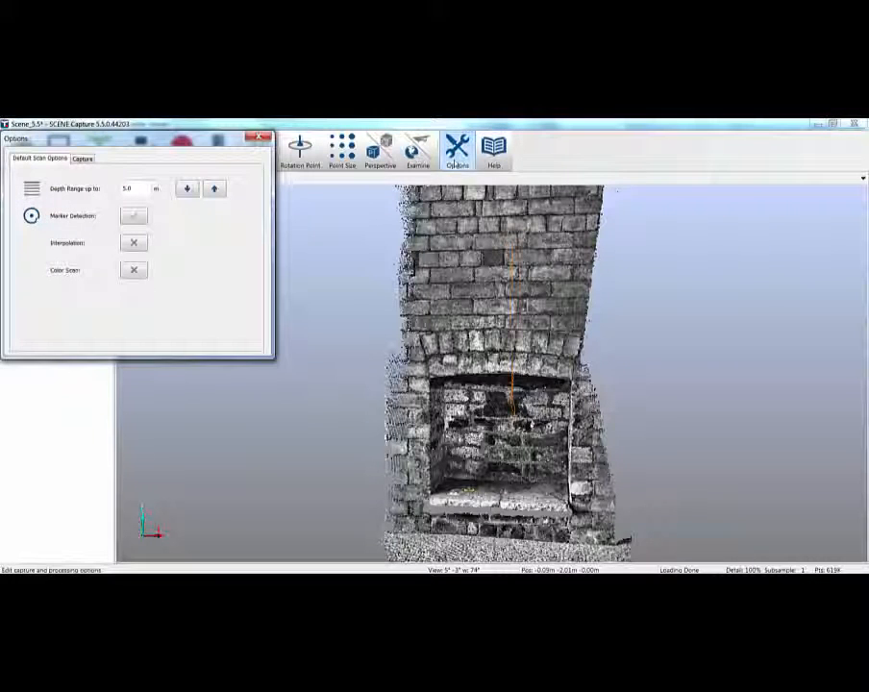
click(139, 273)
click(261, 141)
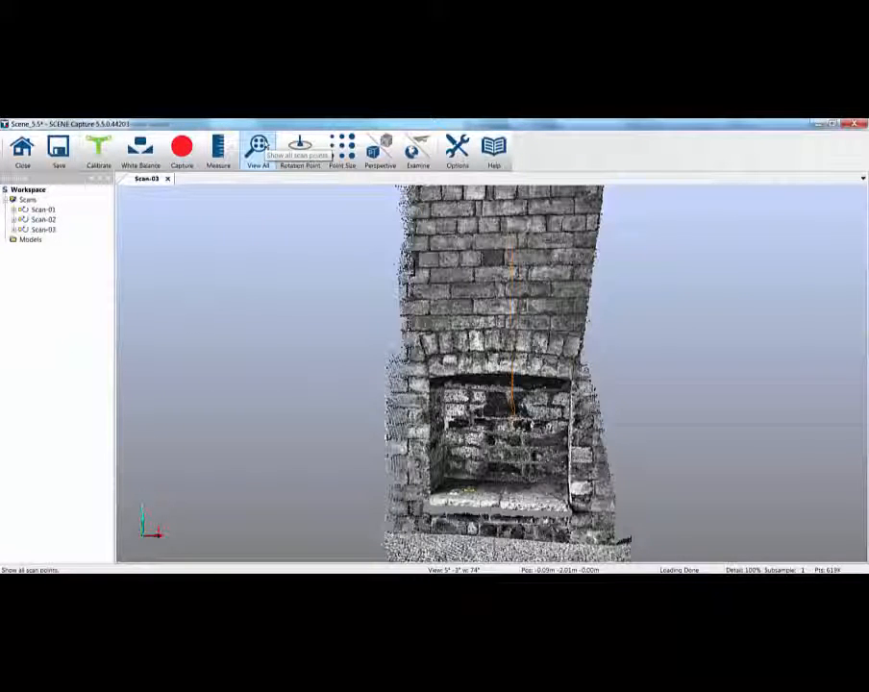
click(182, 146)
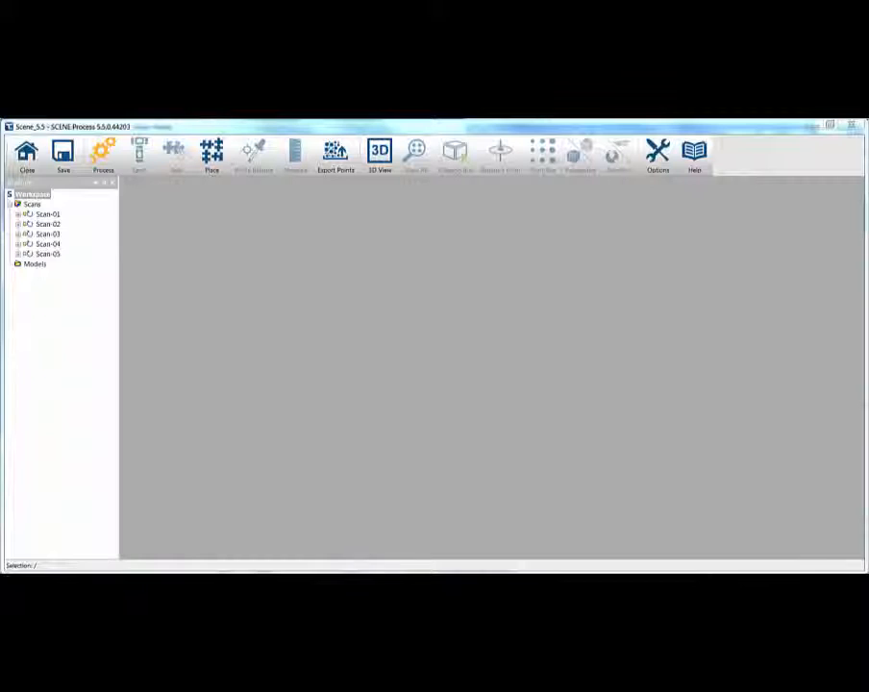
- Delete Scan-04 and Scan-05 from the project
click(48, 244)
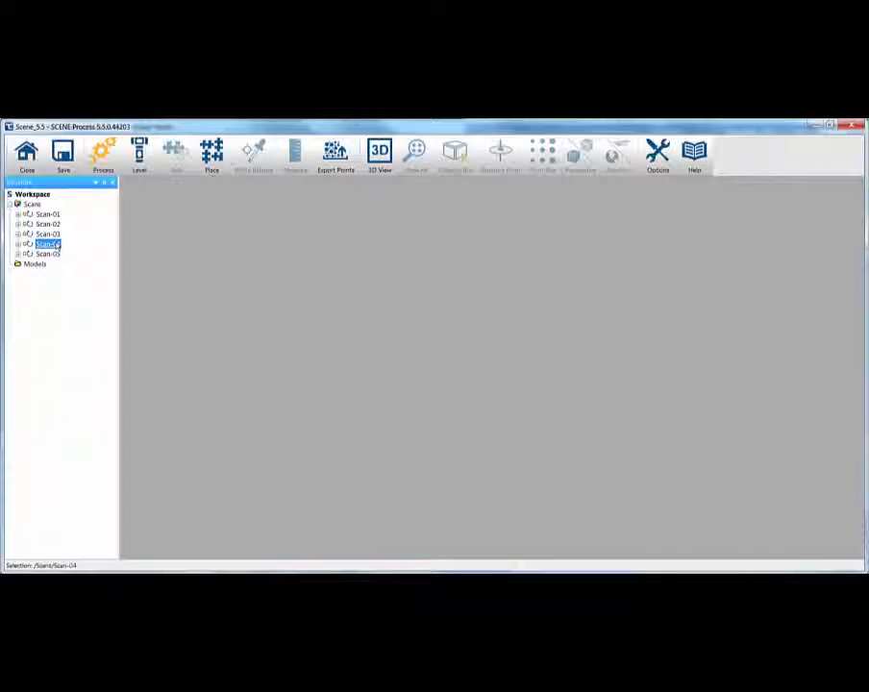
ctrl+click(50, 254)
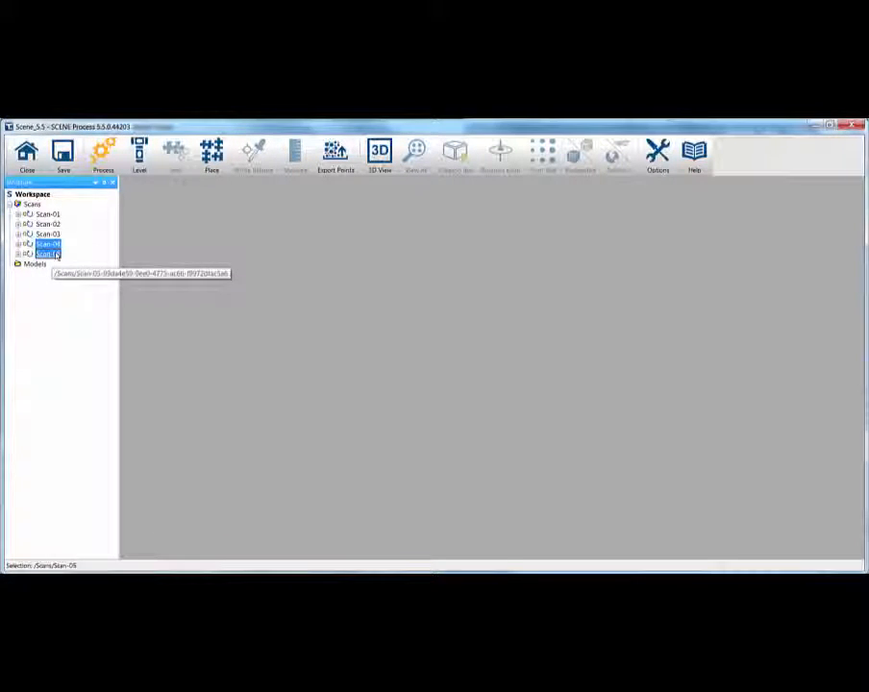
key(Delete)
key(Return)
- Rename Scan-01 to Flash, Scan-02 to Interp and Scan-03 to Grey
right_click(48, 213)
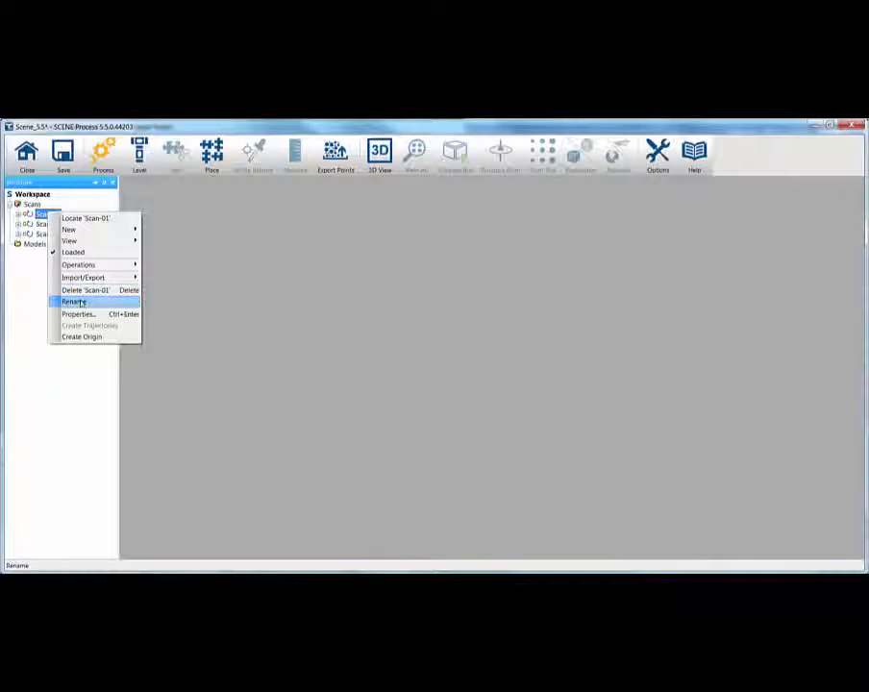
click(74, 301)
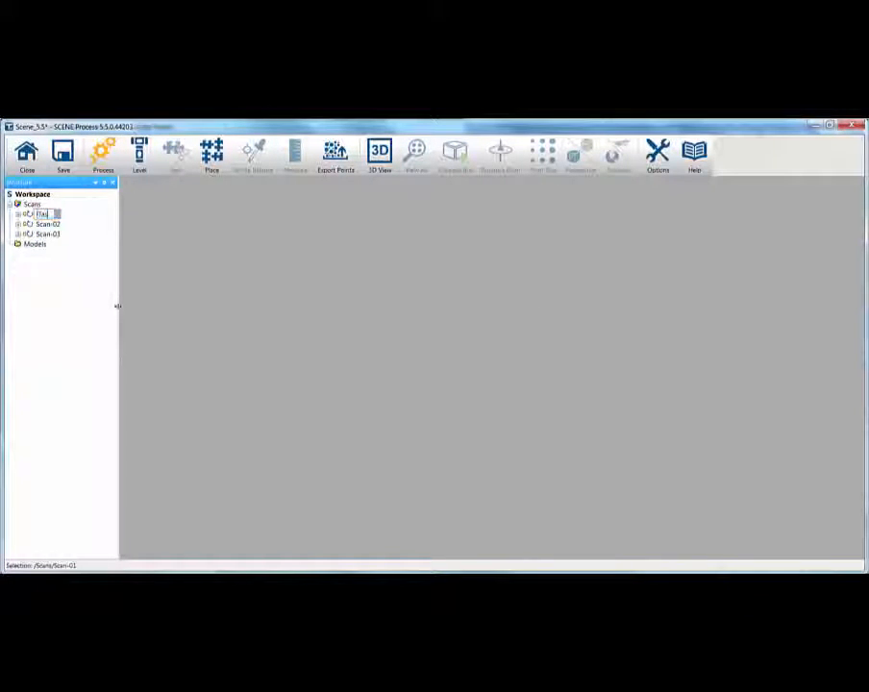
key(Return)
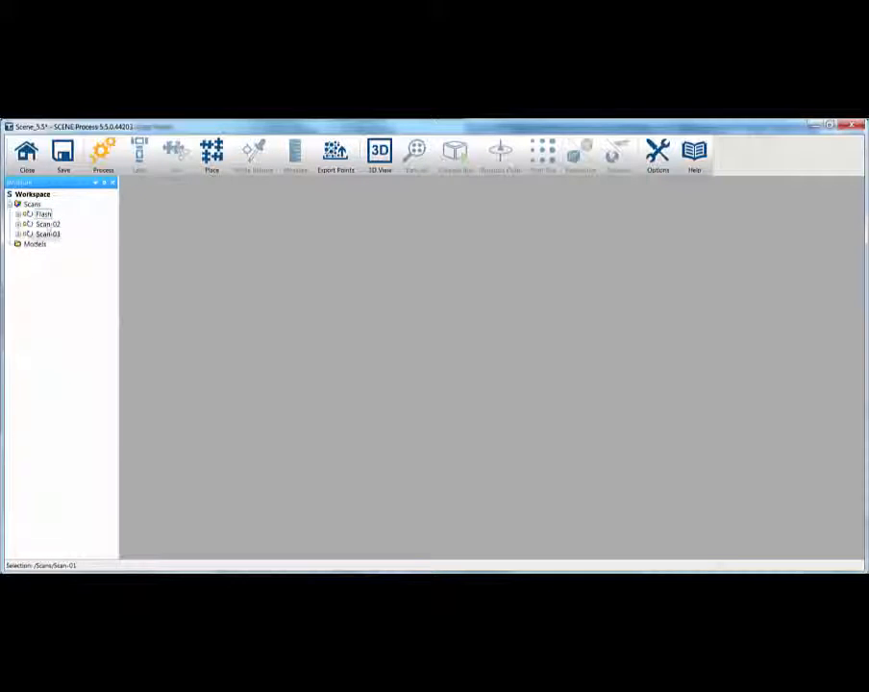
right_click(48, 224)
click(77, 310)
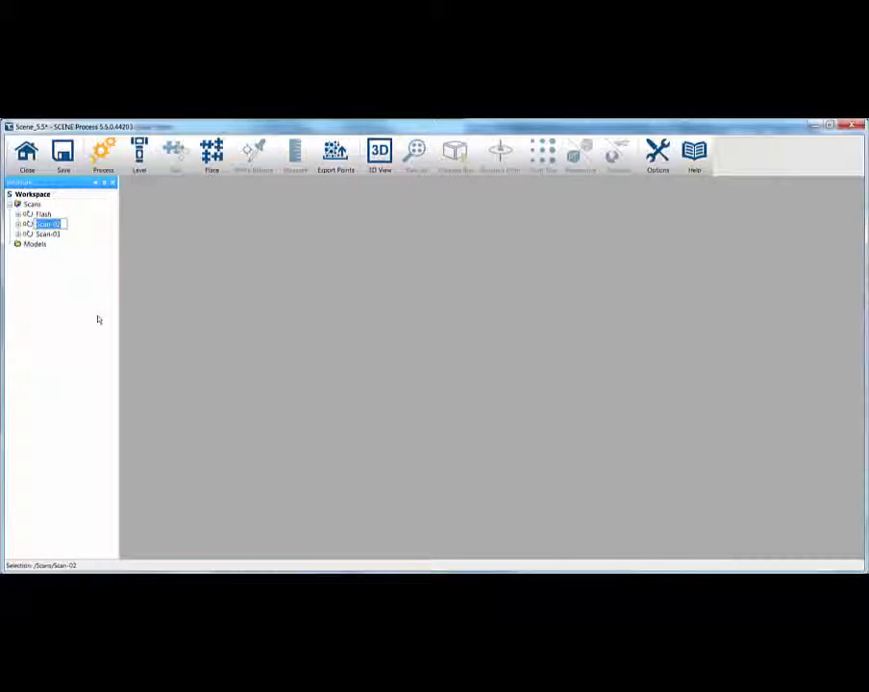
text(Intens)
key(Return)
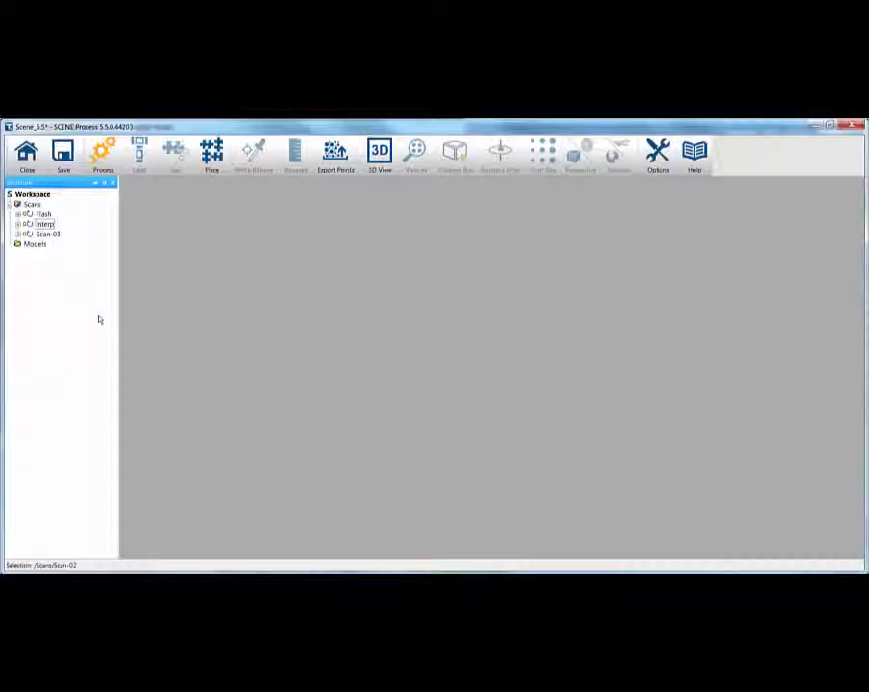
right_click(54, 233)
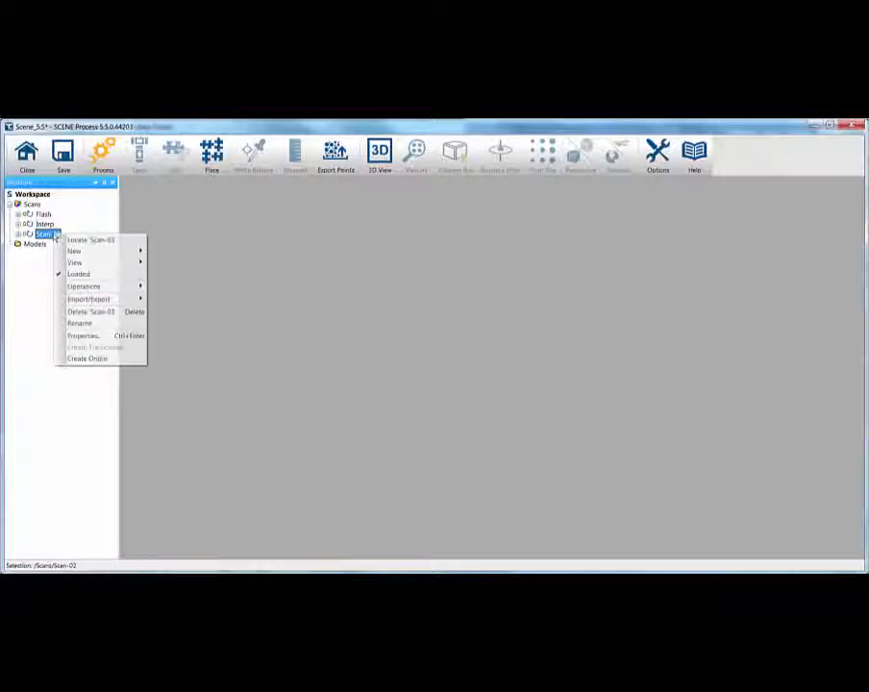
click(83, 323)
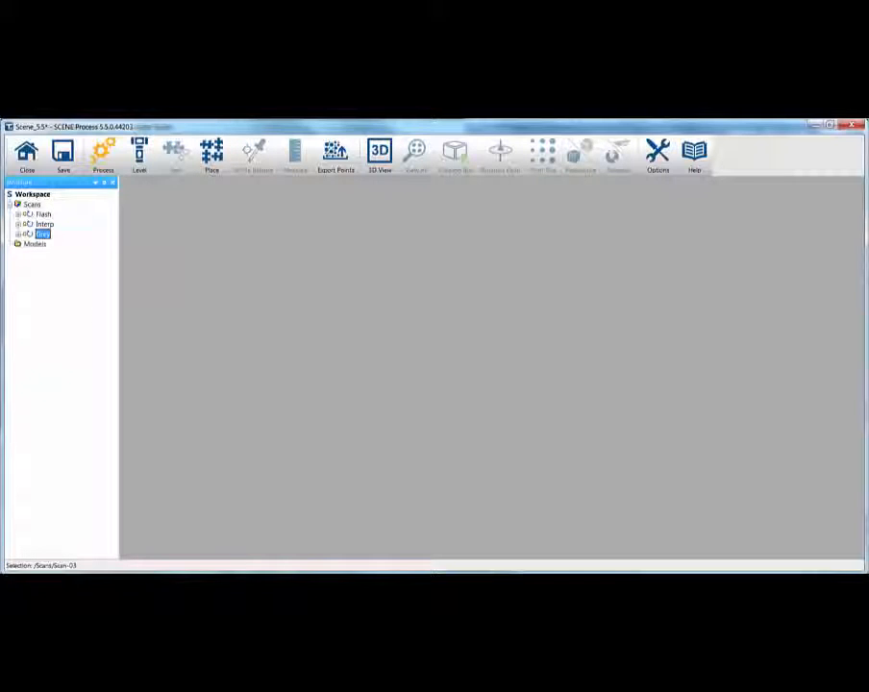
- Process the renamed scans and review the available processing options
click(103, 154)
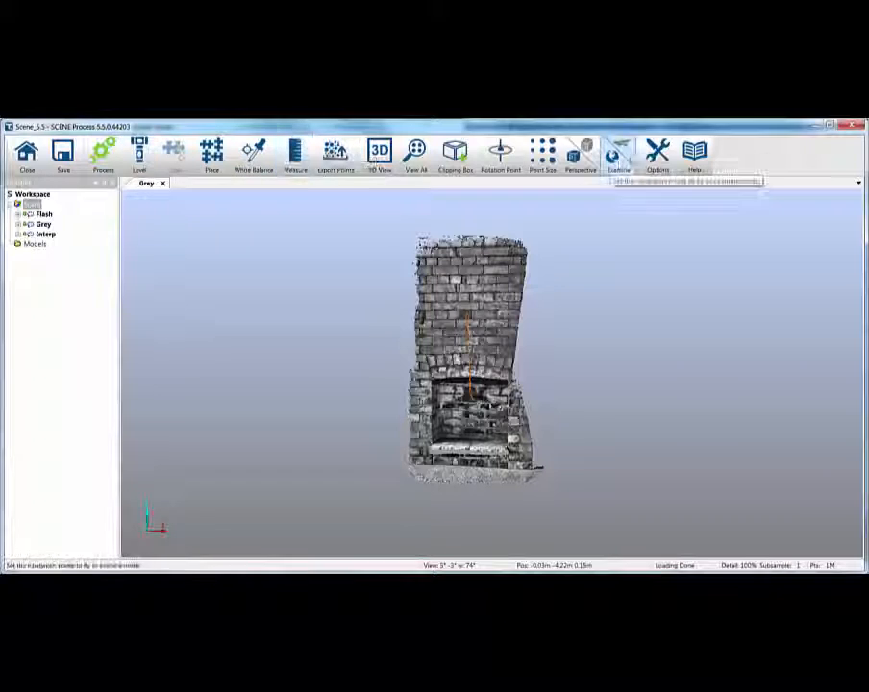
click(658, 152)
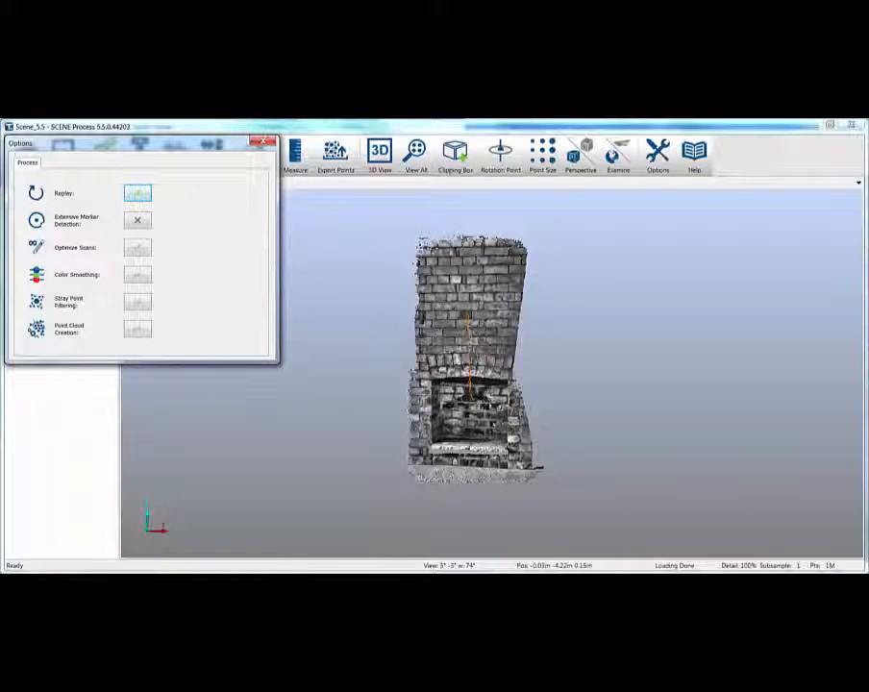
click(263, 142)
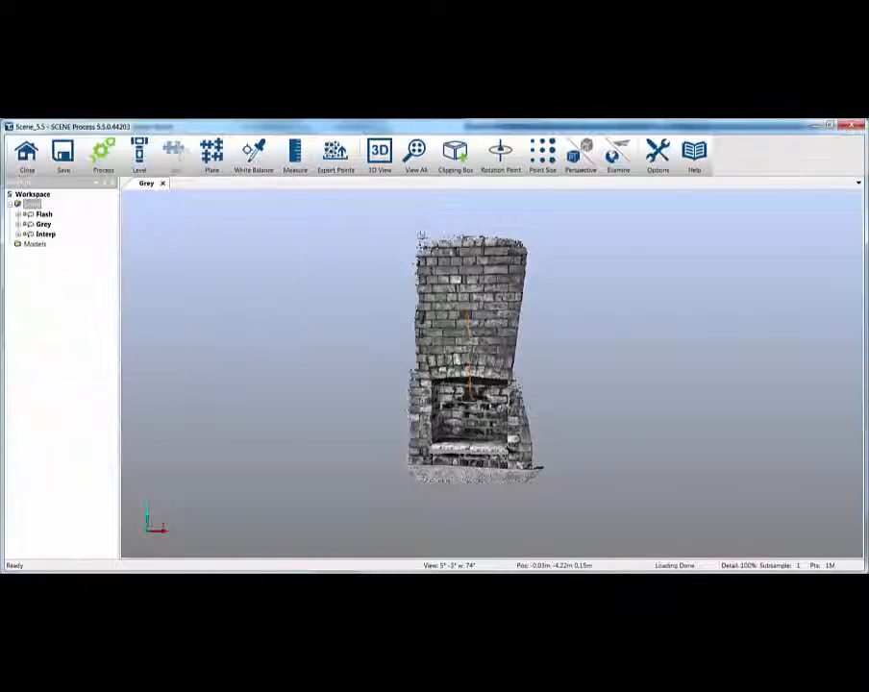
- Add a clipping box to the Grey scan and rotate it in top view to align with the fireplace
drag(451, 332, 463, 485)
click(455, 152)
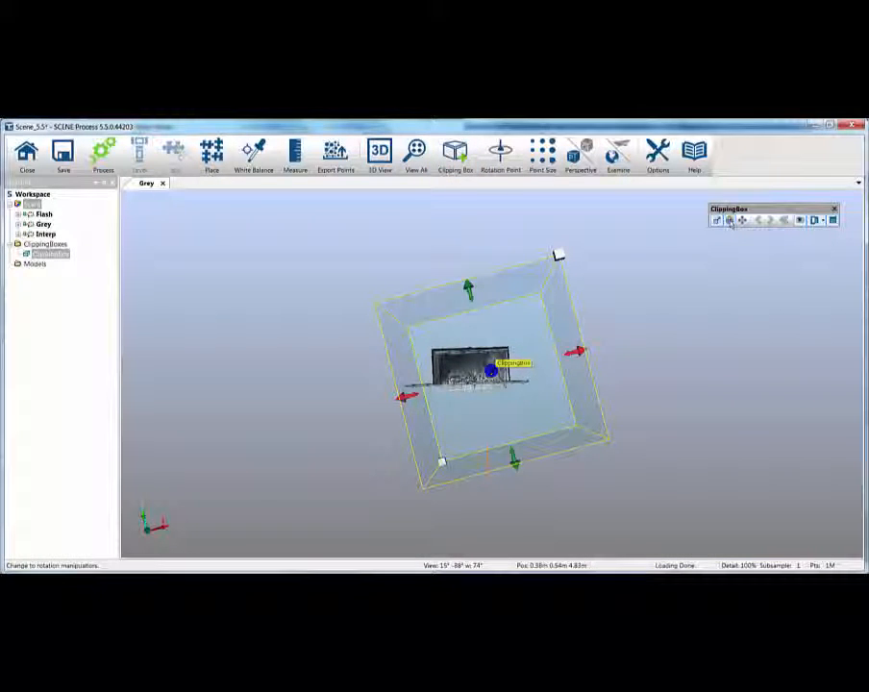
click(729, 220)
drag(577, 332, 602, 343)
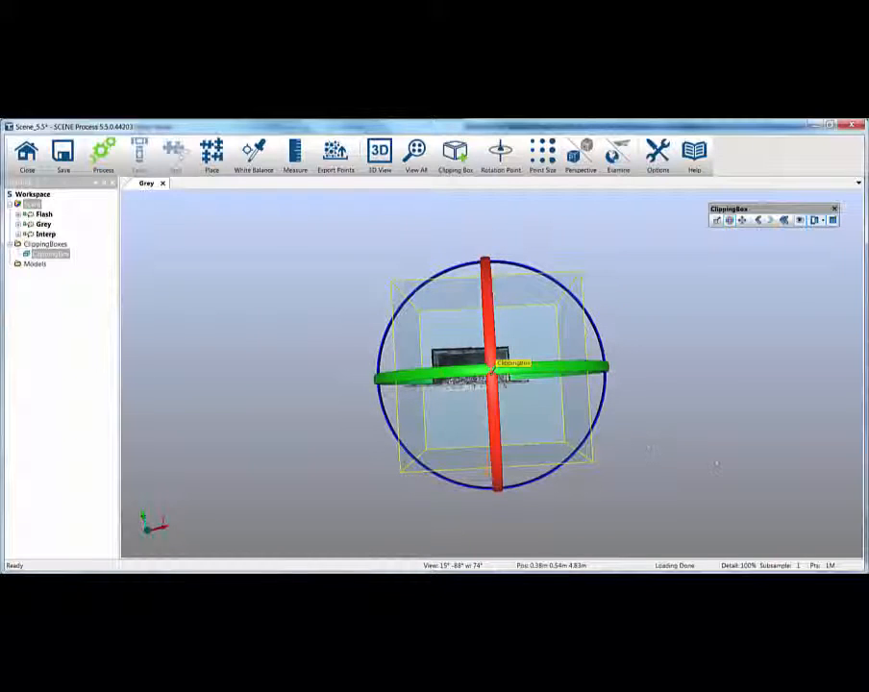
- Switch the clipping box around the Grey fireplace scan to resize mode in front view and review its options for deleting points
drag(716, 461, 696, 285)
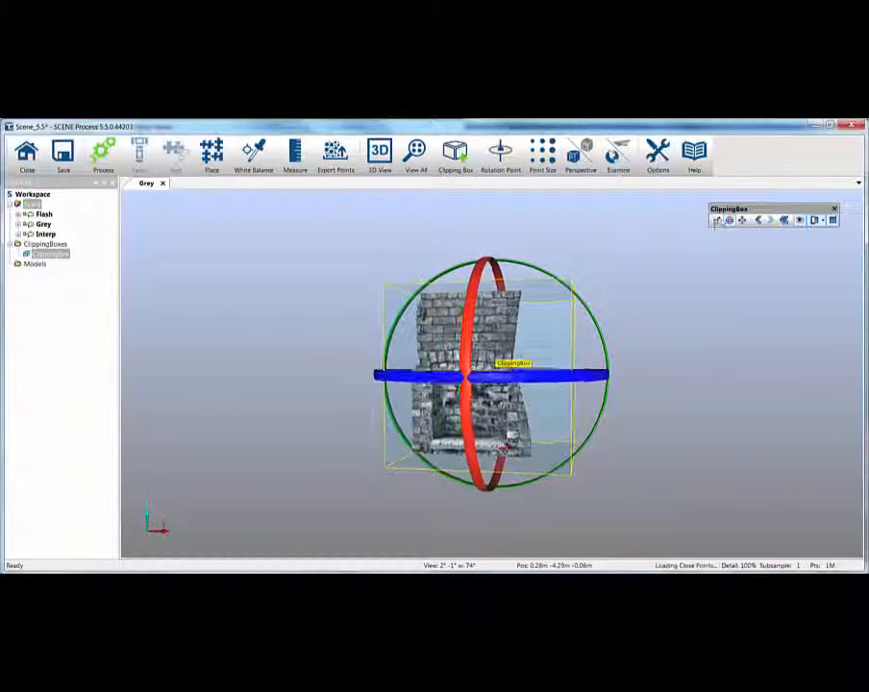
click(716, 222)
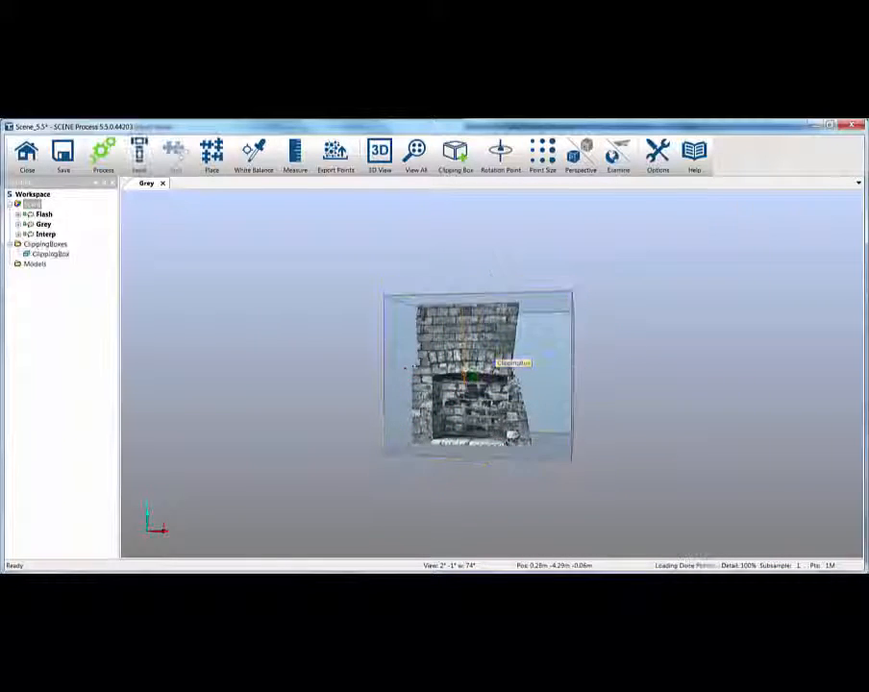
right_click(504, 317)
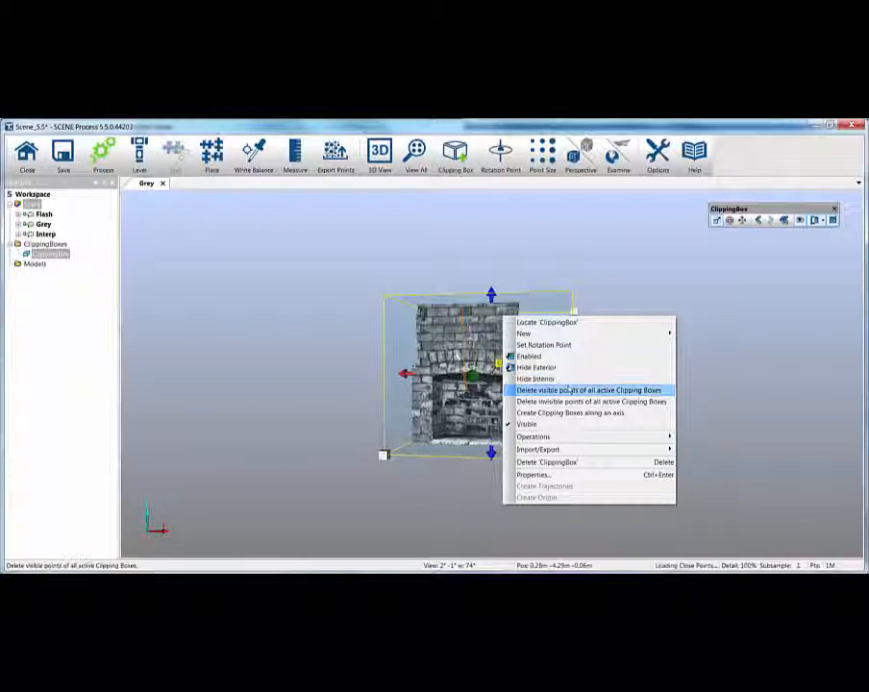
click(571, 391)
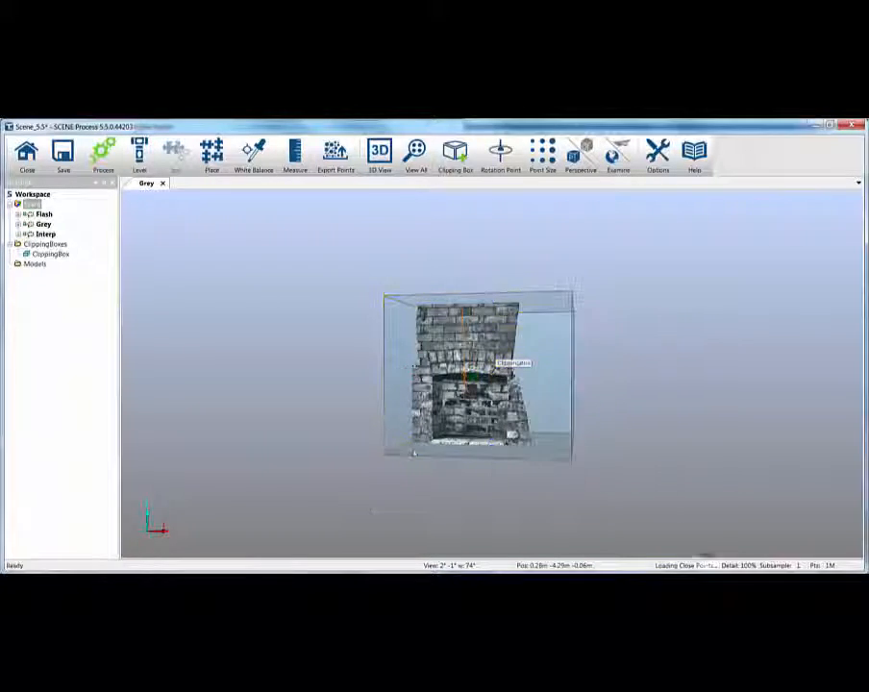
- Examine the clipped Grey scan's brickwork and its stray edge points up close
drag(434, 449, 519, 533)
drag(529, 388, 528, 440)
scroll(528, 387, up, 5)
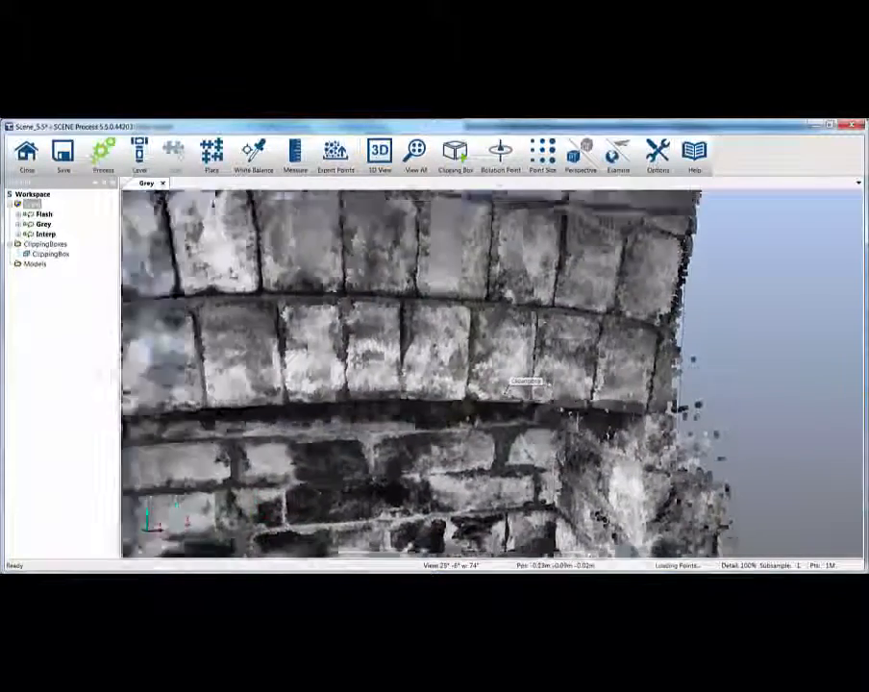
scroll(529, 440, down, 5)
- Open the Flash scan in 3D and delete the clipping box from the project
double_click(44, 214)
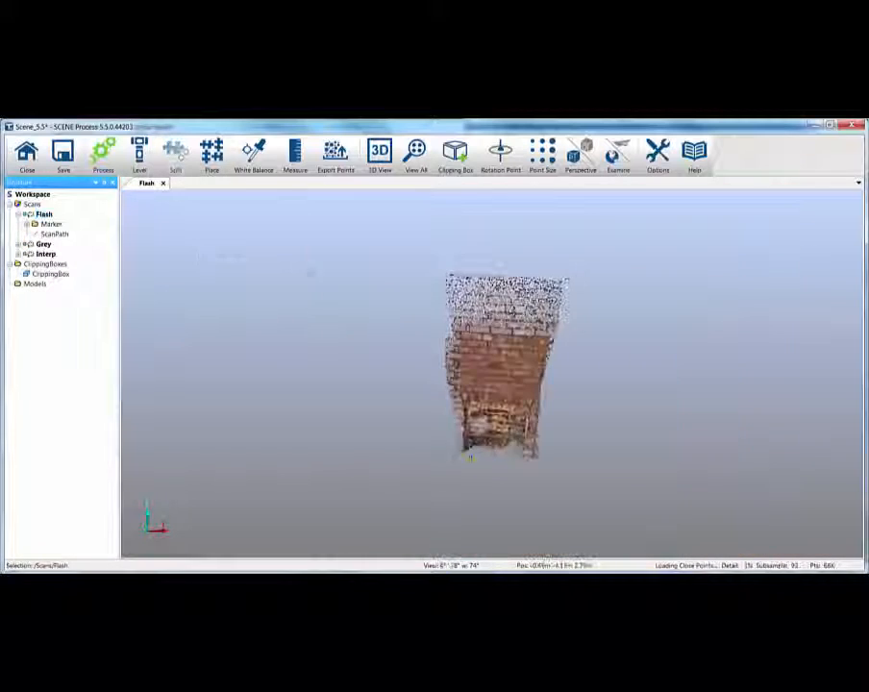
scroll(603, 375, up, 4)
drag(605, 374, 578, 370)
click(48, 274)
right_click(50, 274)
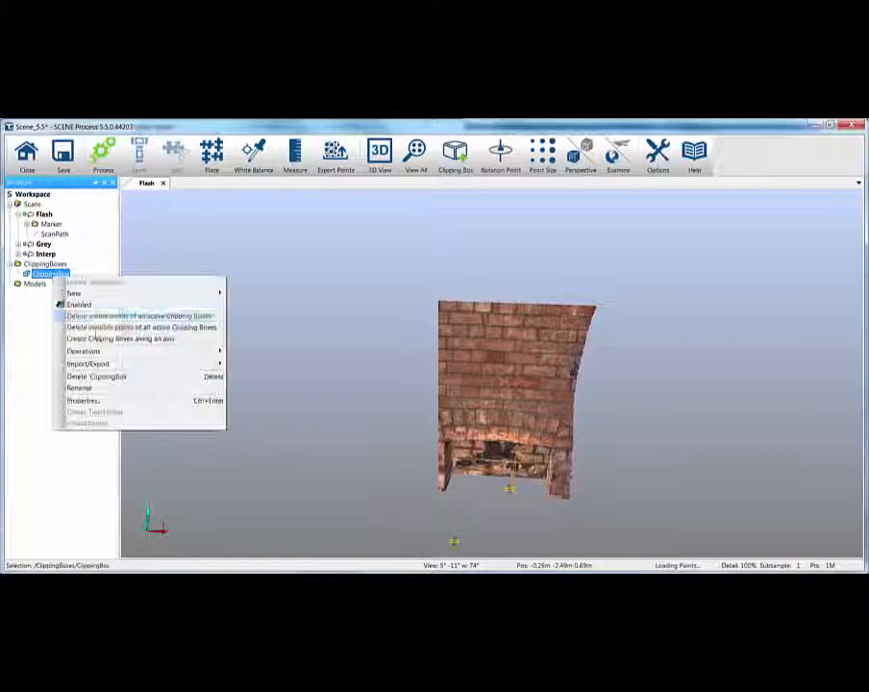
click(96, 376)
click(475, 393)
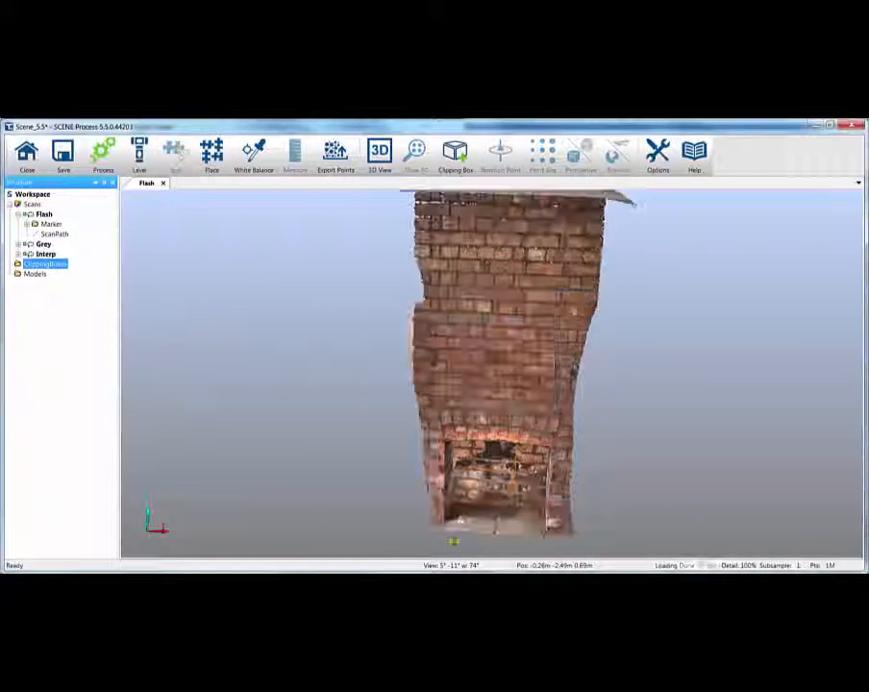
- Examine the unclipped Flash fireplace, then open the Interp scan in 3D and examine its brickwork
scroll(450, 492, up, 5)
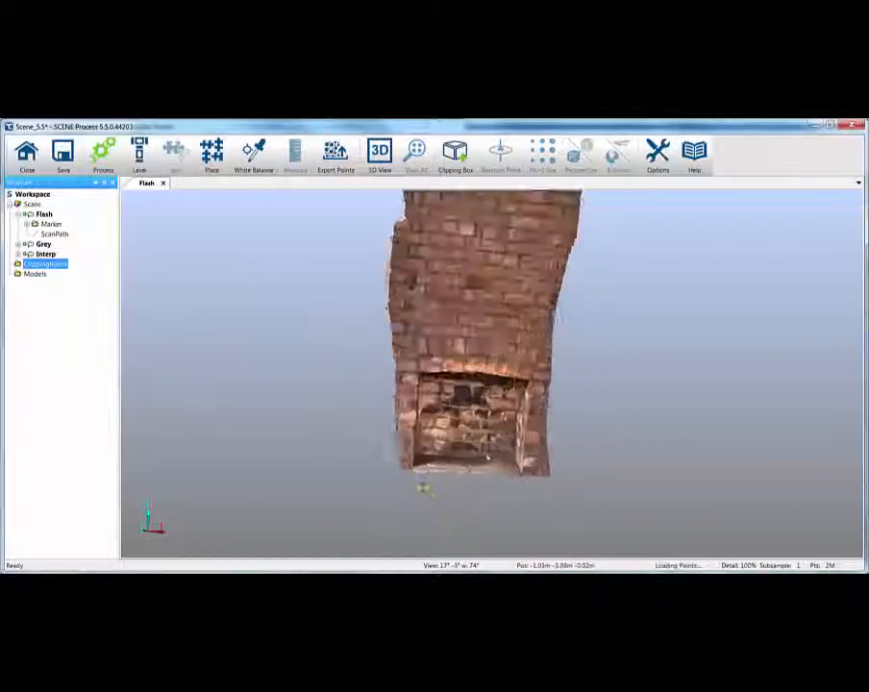
scroll(475, 375, down, 3)
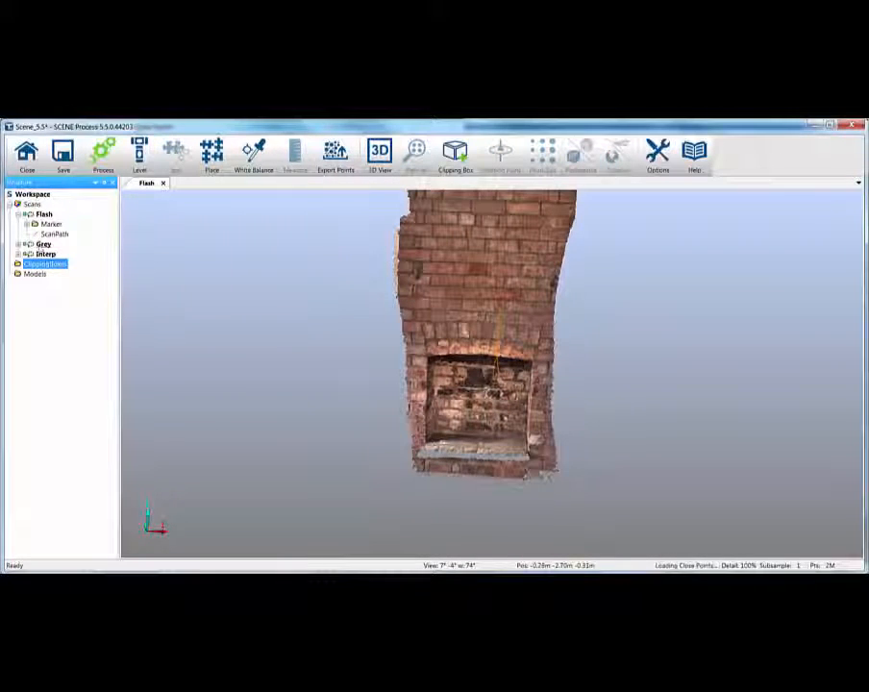
double_click(45, 254)
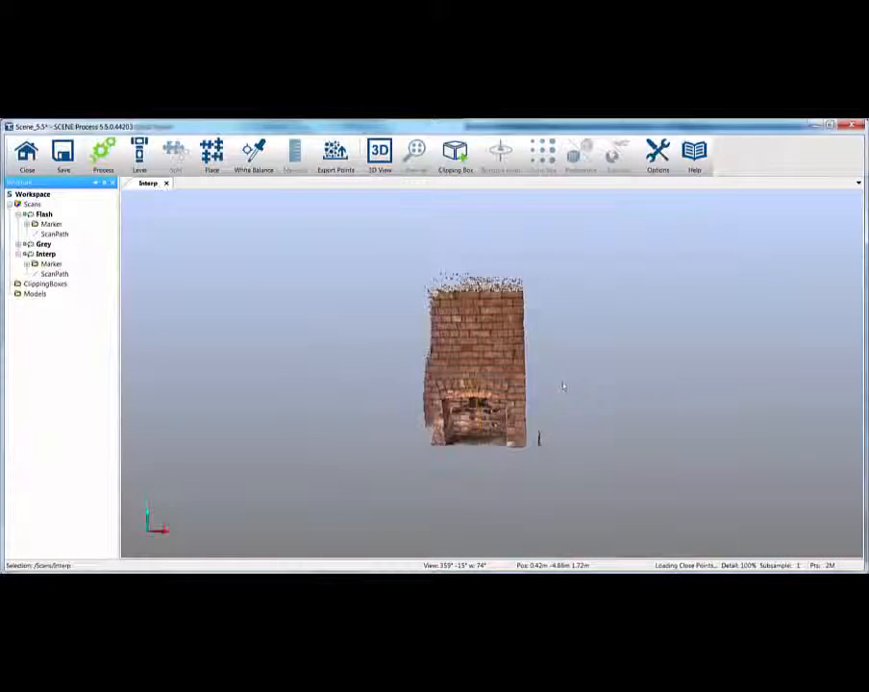
scroll(559, 386, up, 5)
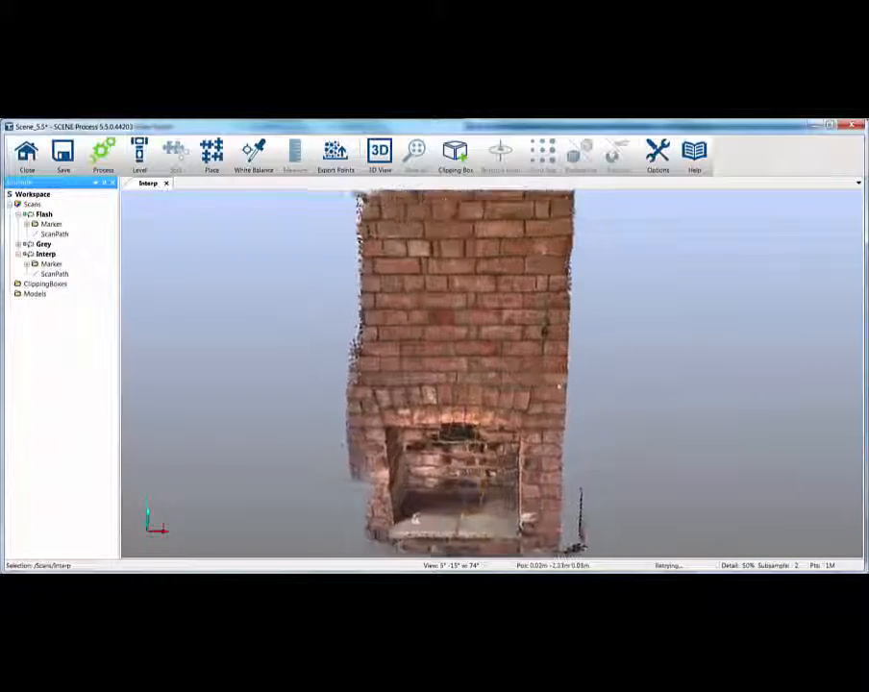
scroll(558, 387, up, 3)
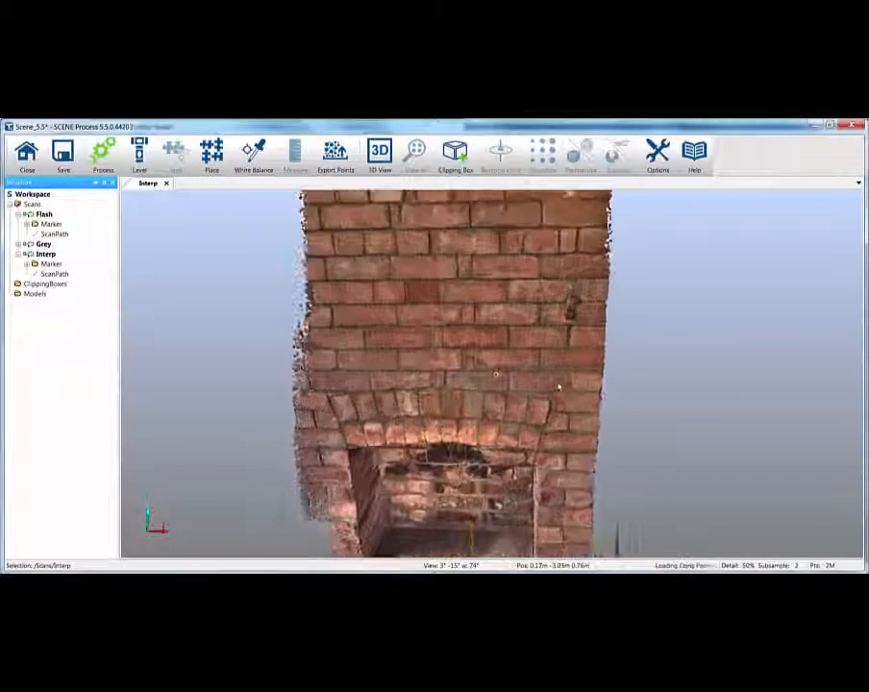
scroll(375, 390, down, 4)
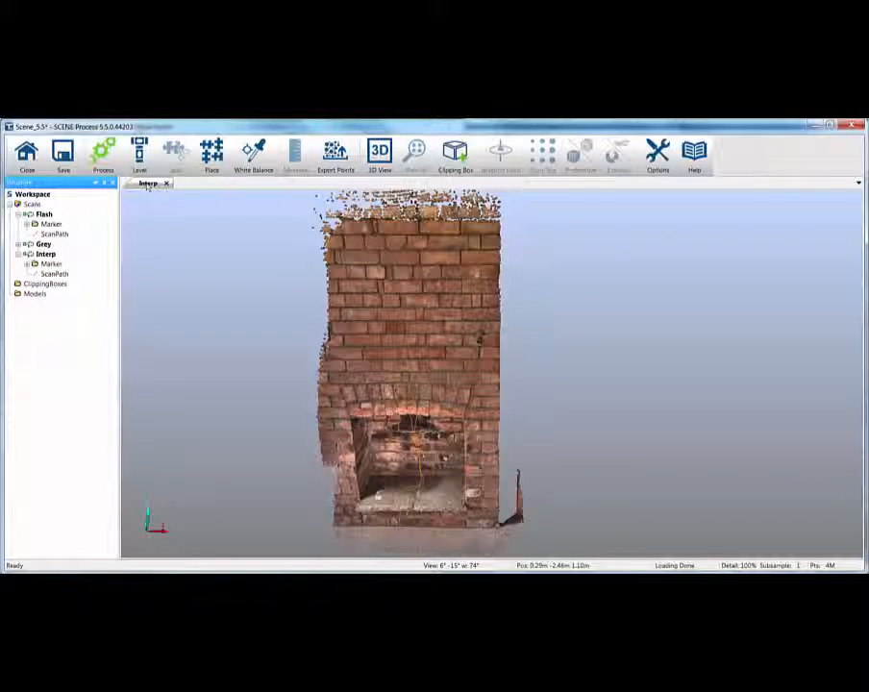
- Dock the Interp view as a widened side pane and open the Flash scan's 3D view beside it
click(147, 186)
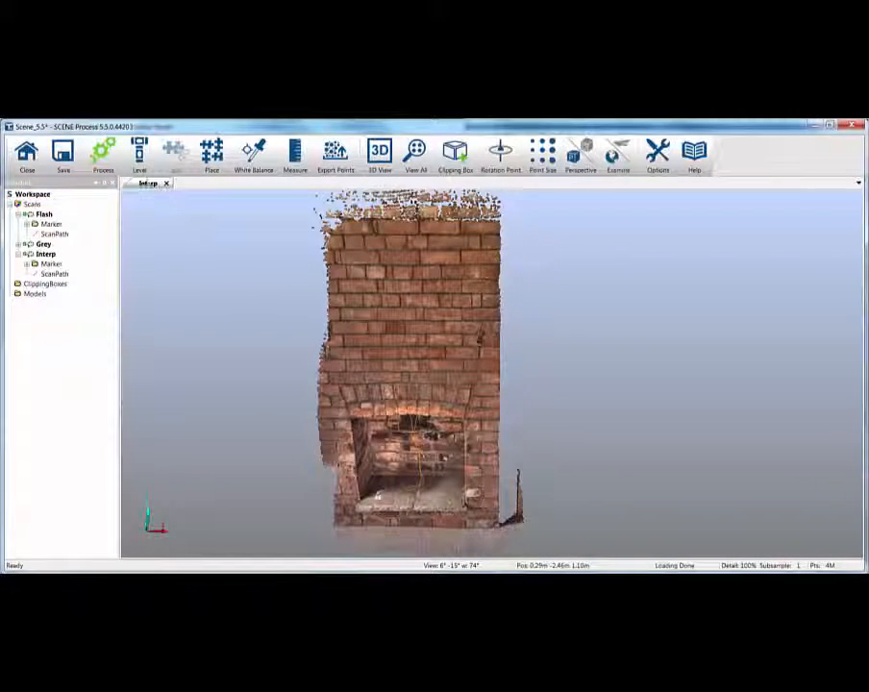
right_click(147, 185)
click(152, 186)
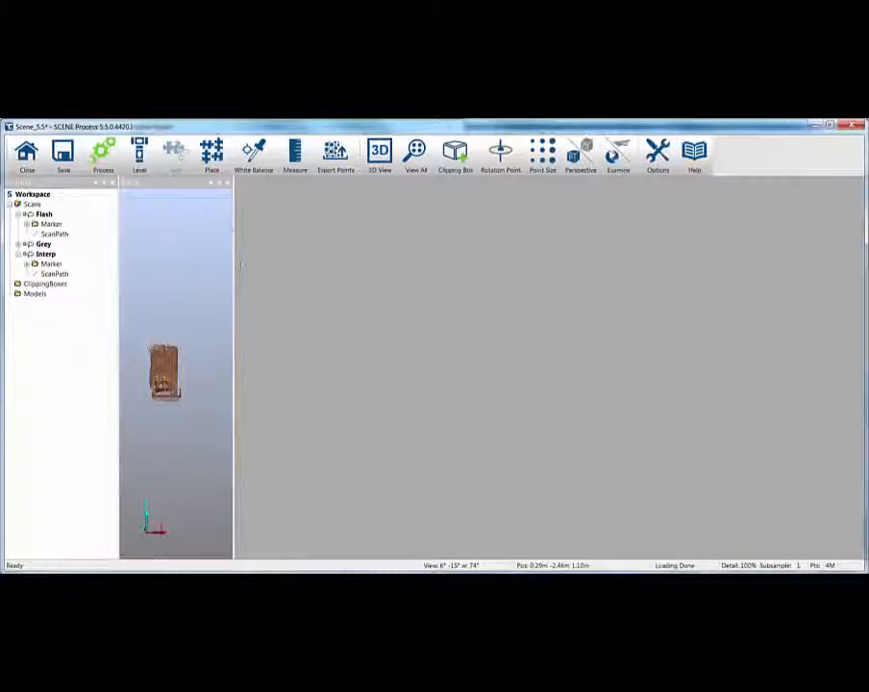
drag(234, 266, 368, 266)
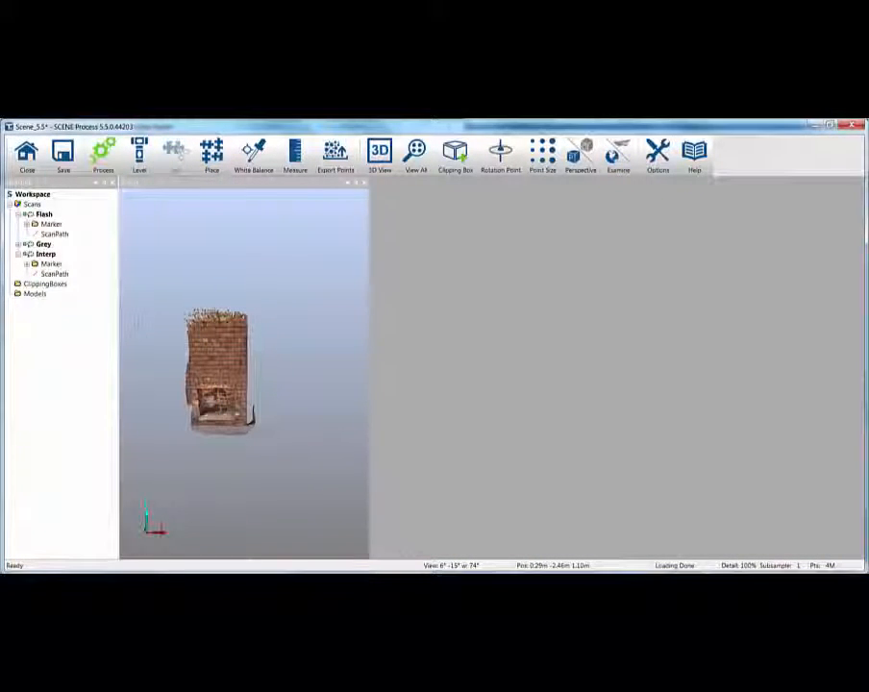
right_click(44, 213)
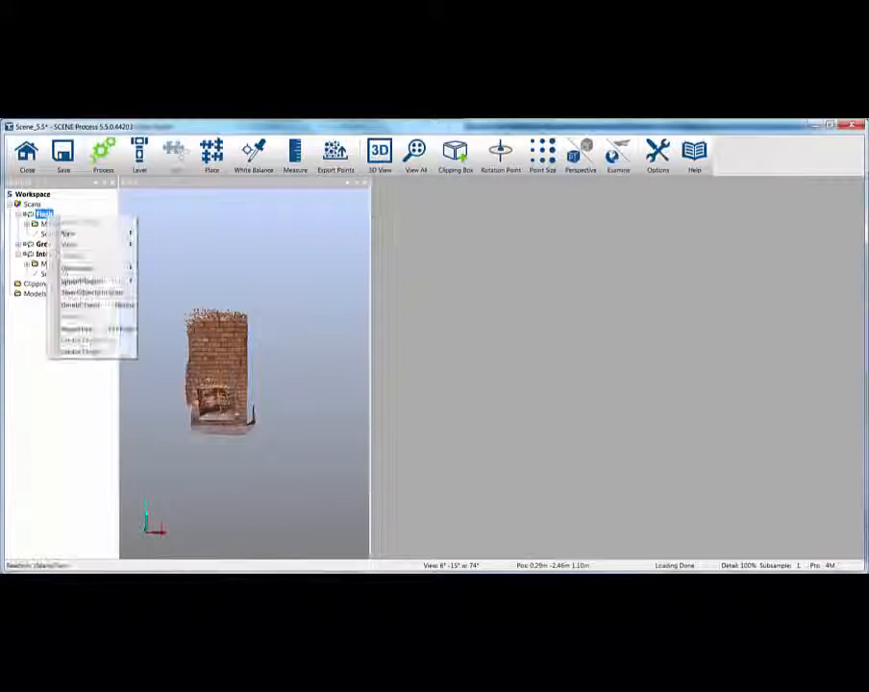
mouse_move(75, 244)
click(159, 267)
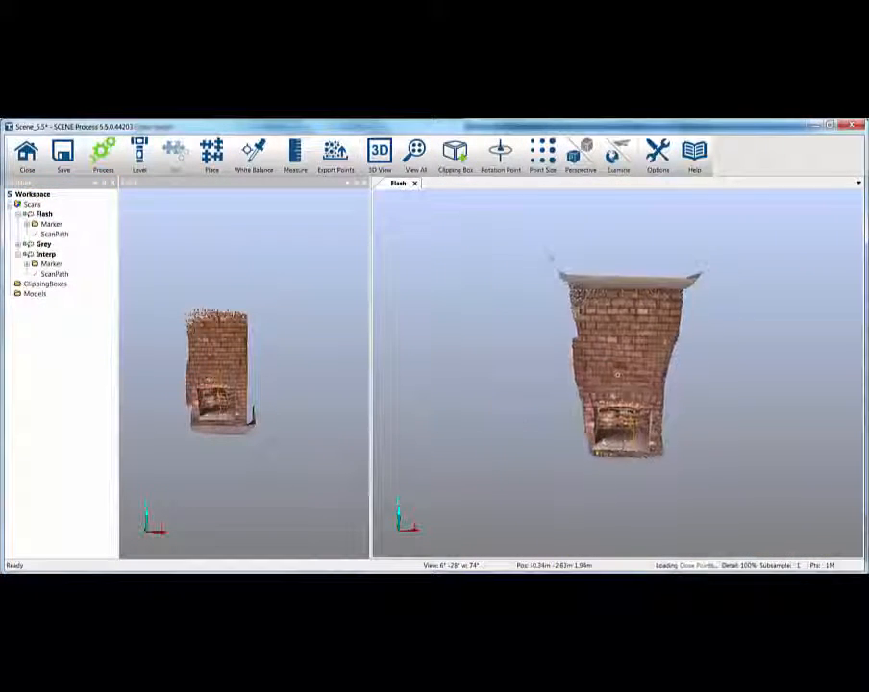
- Compare the brick colours and fireplace opening of the Interp and Flash scans side by side from matching viewpoints
scroll(285, 385, up, 2)
scroll(284, 384, down, 2)
click(229, 379)
scroll(227, 378, up, 6)
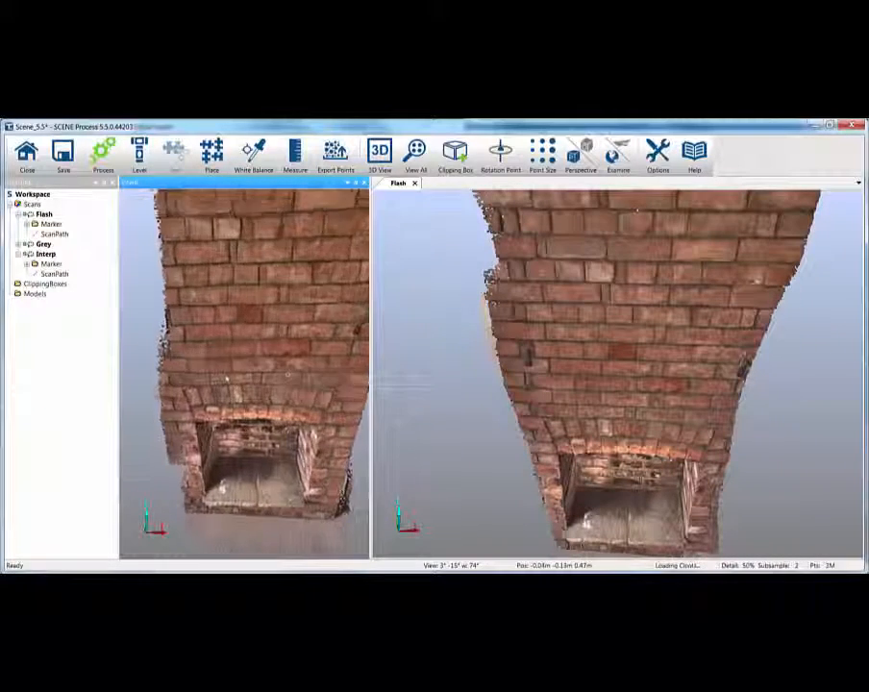
drag(226, 378, 207, 378)
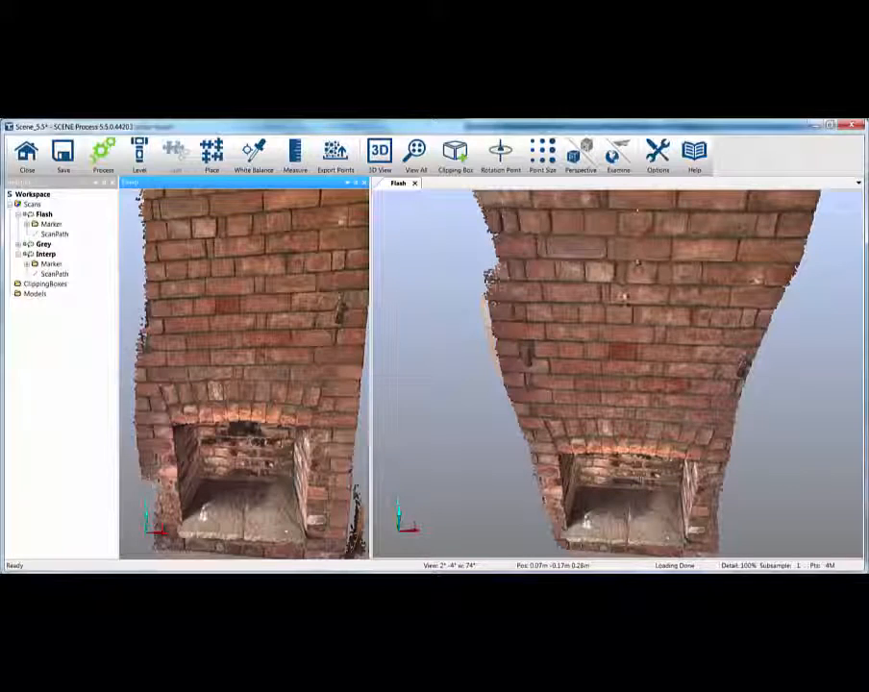
mouse_move(624, 292)
mouse_down()
mouse_move(629, 312)
mouse_move(632, 297)
mouse_up()
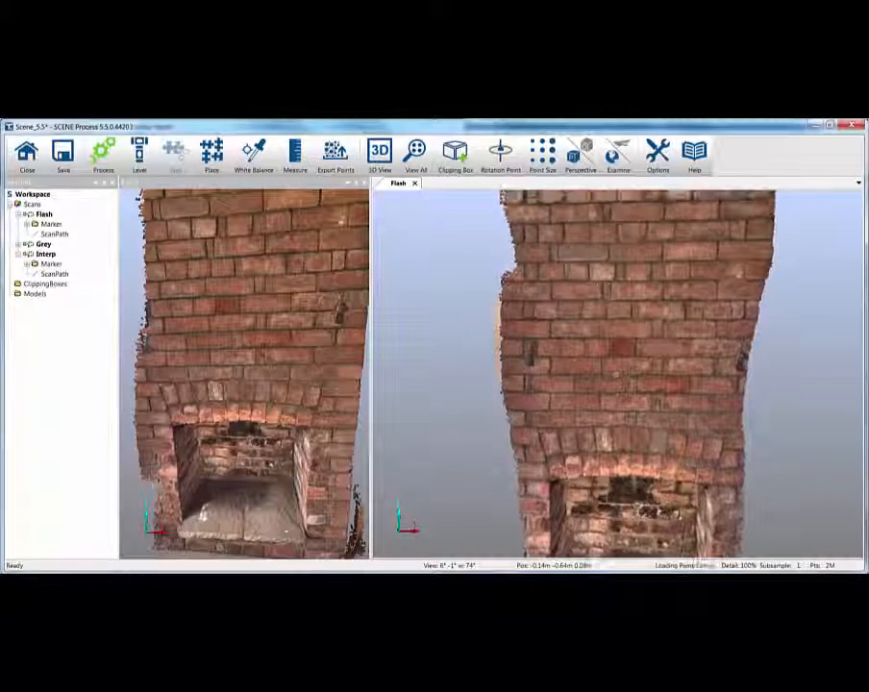
scroll(632, 297, up, 4)
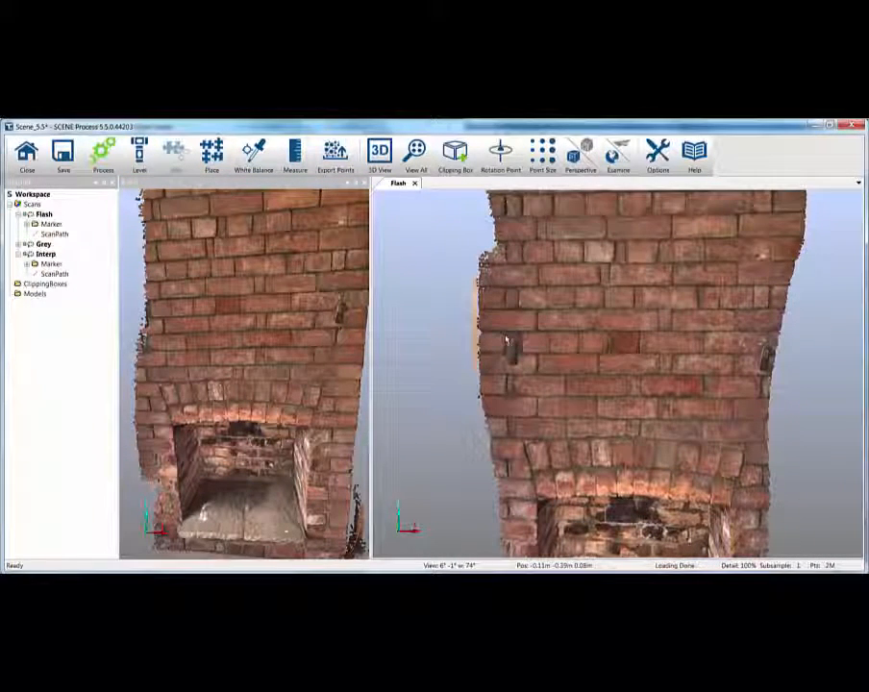
scroll(360, 446, up, 1)
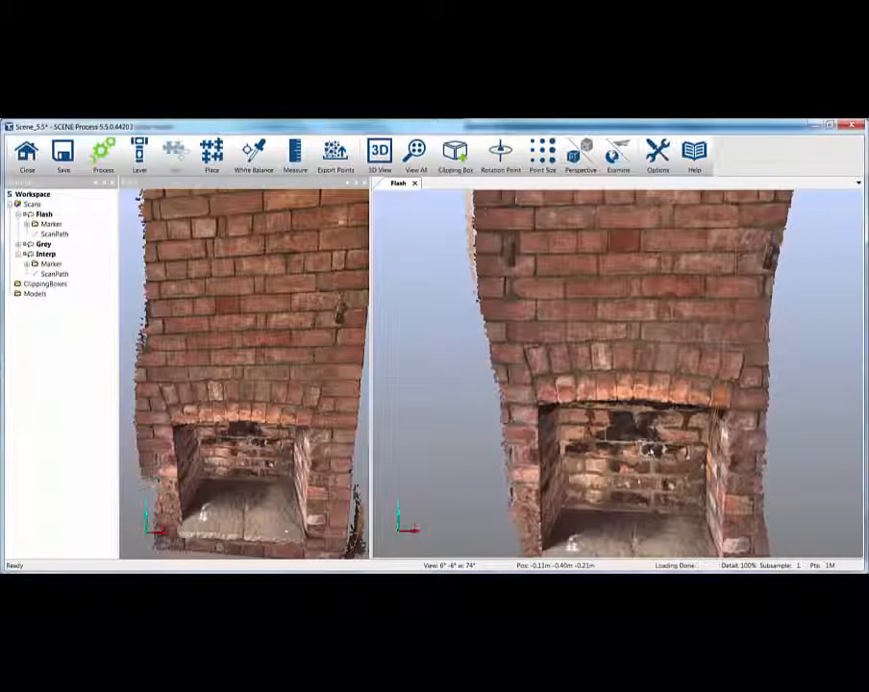
right_drag(640, 406, 637, 415)
click(337, 330)
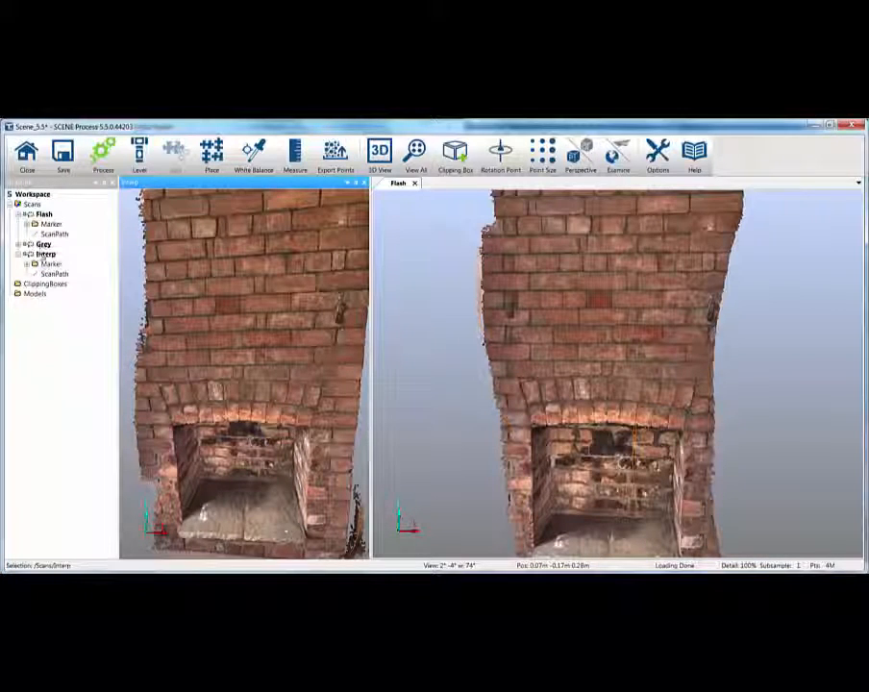
- Review the capture settings in the Interp scan's properties, including Interpolation and Color Scan, and dismiss them without applying changes
right_click(43, 255)
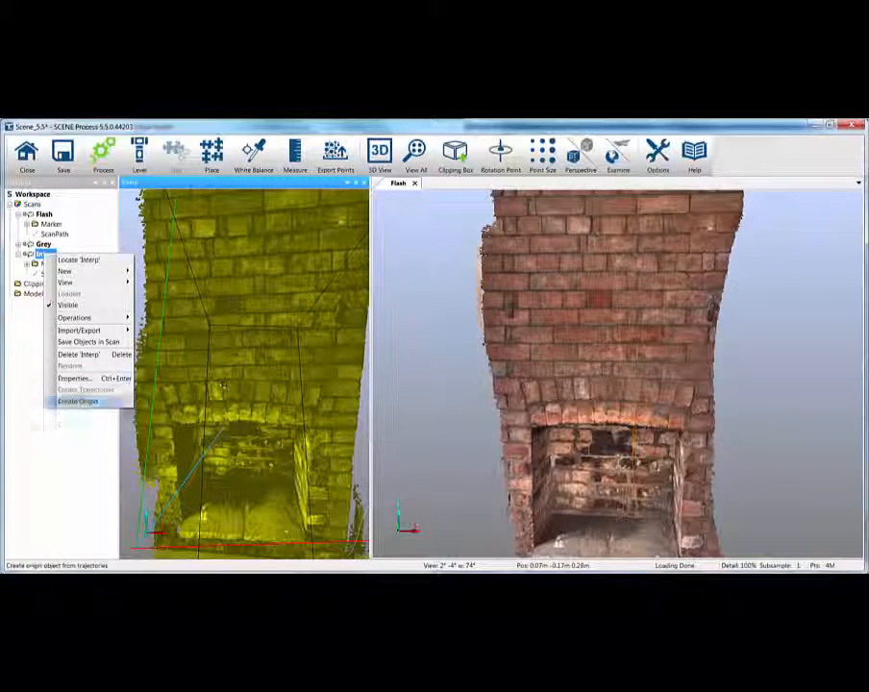
click(82, 378)
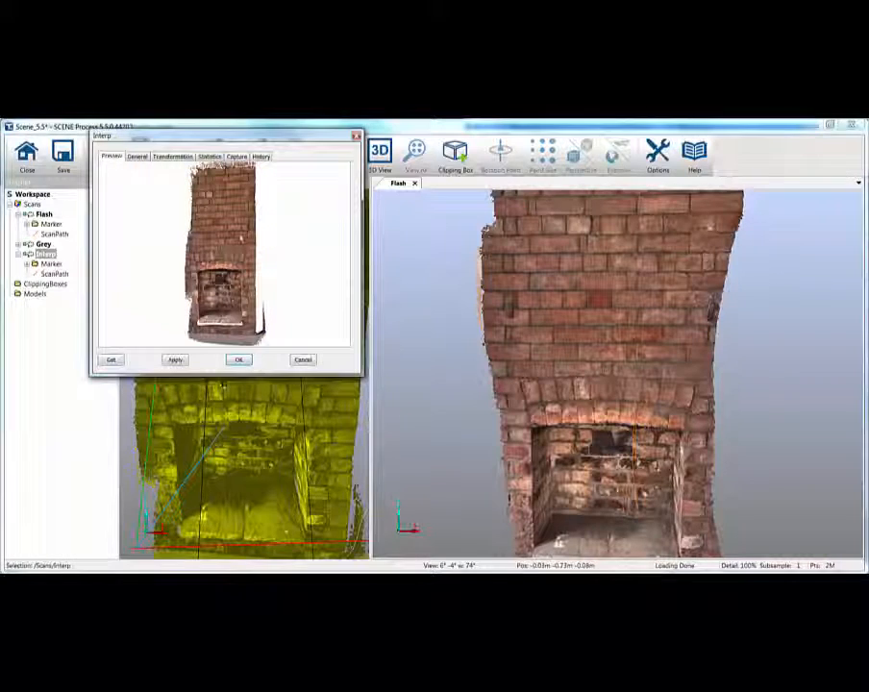
click(235, 157)
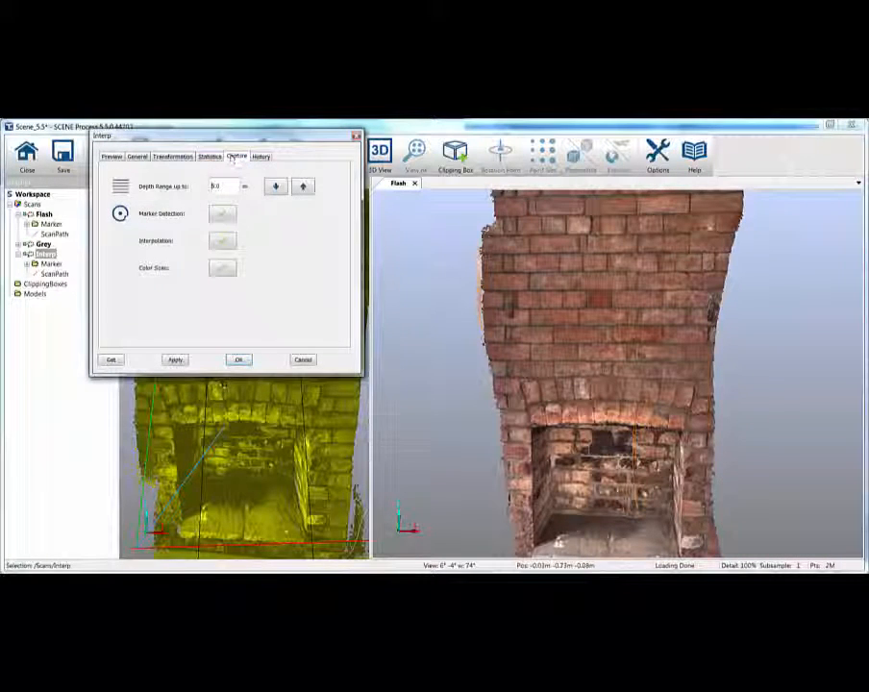
click(219, 272)
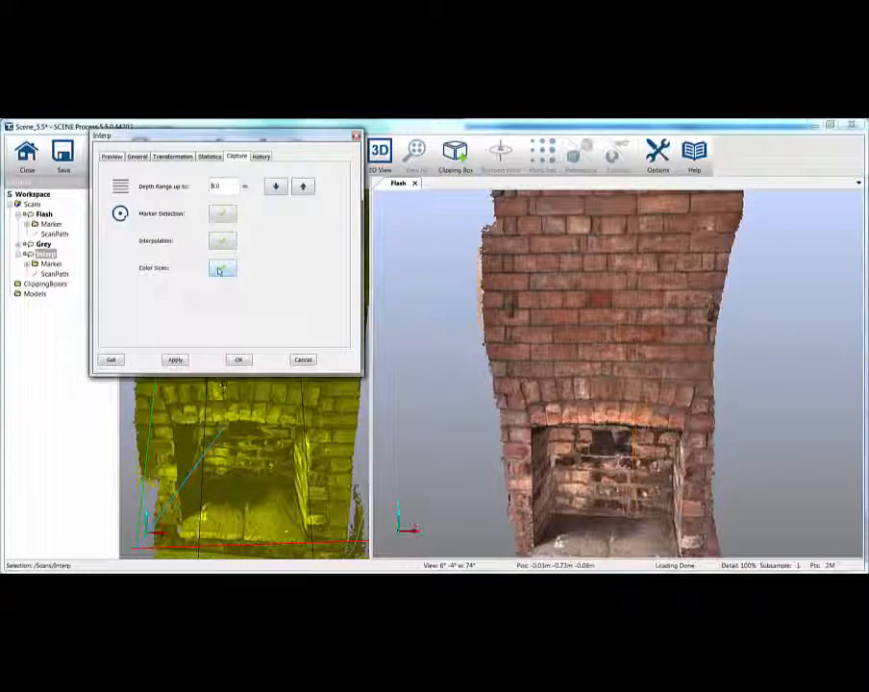
click(220, 271)
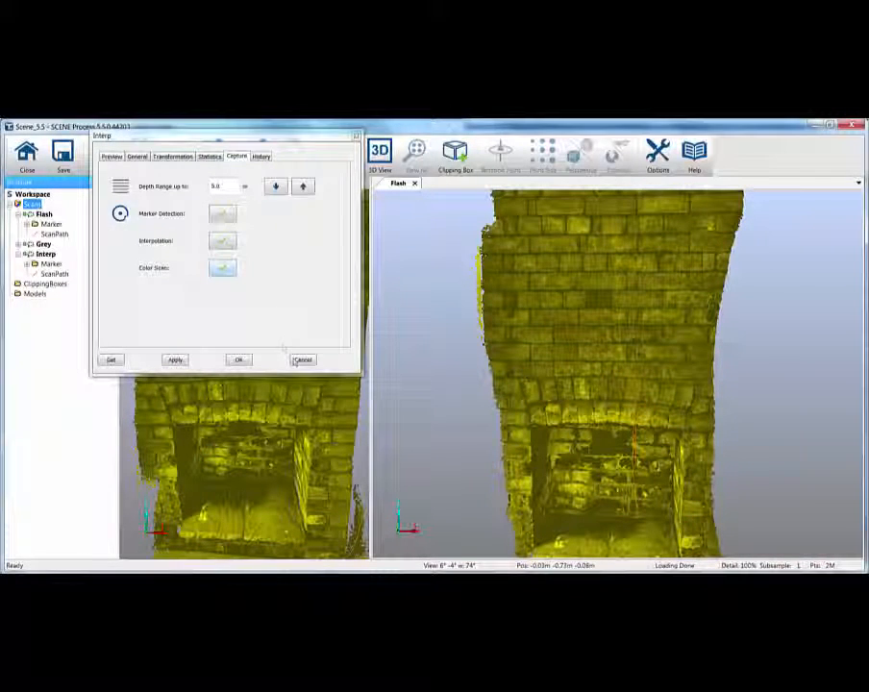
click(300, 359)
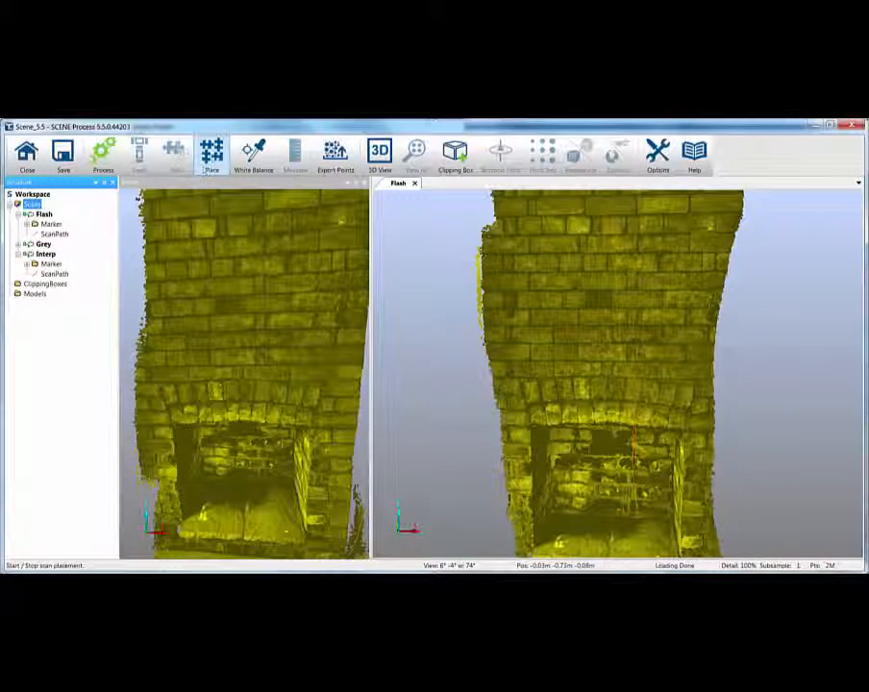
- Start placing the unplaced Grey scan against the placed Flash scan and delete the existing markers in Flash's fireplace opening
click(212, 156)
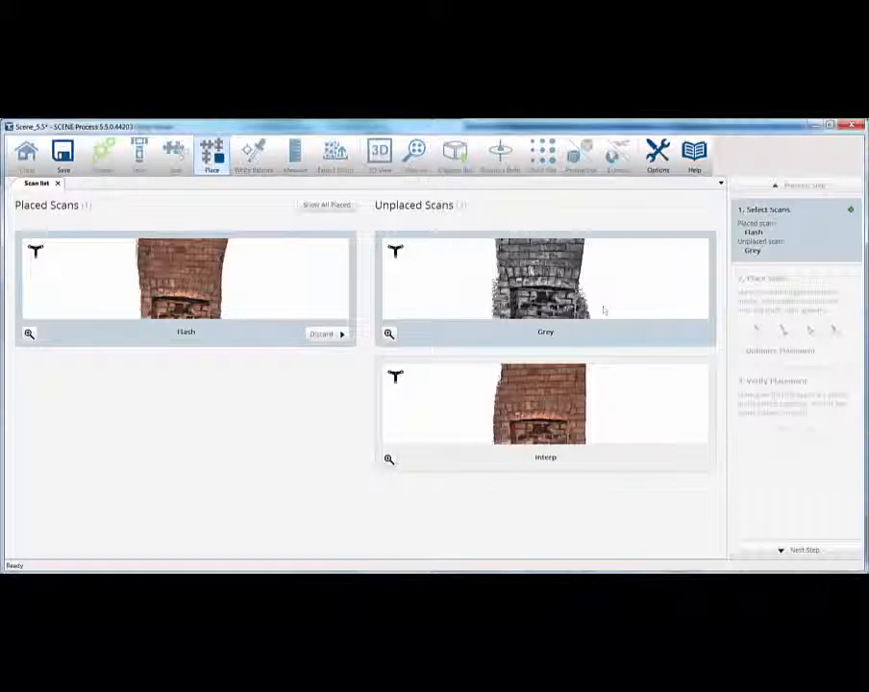
click(783, 551)
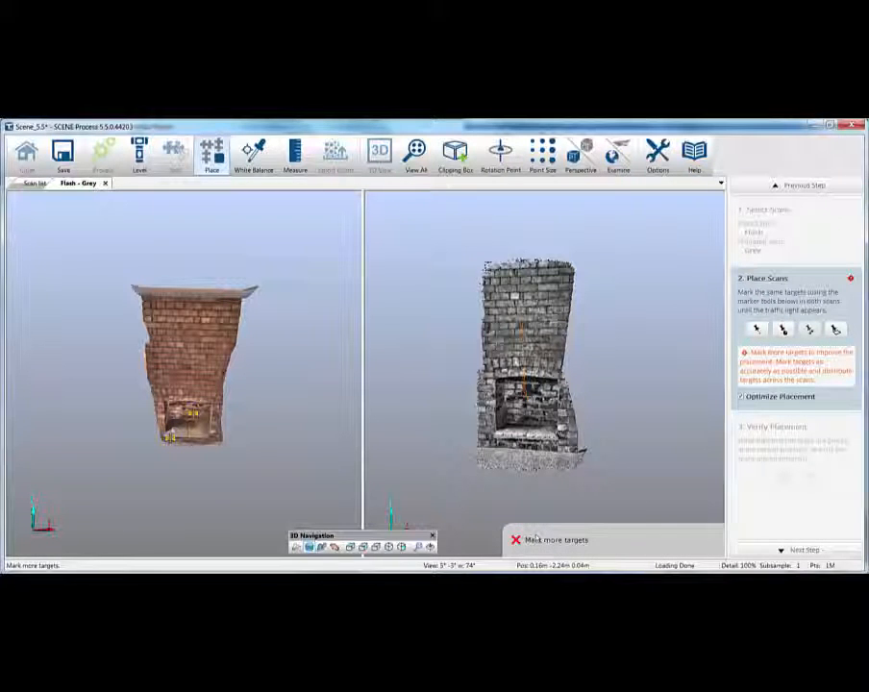
click(197, 418)
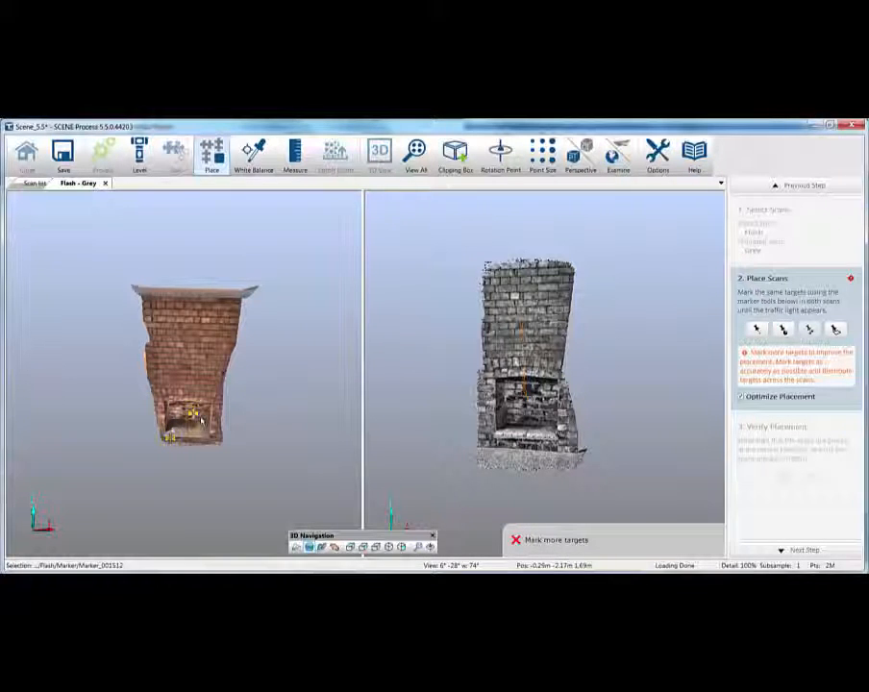
key(Delete)
key(Return)
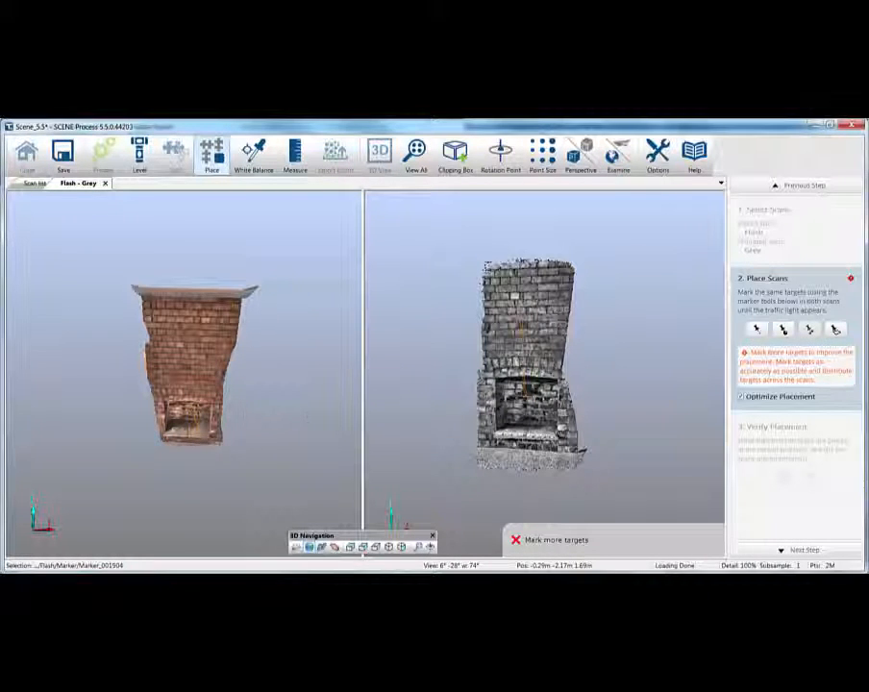
- Mark two matching point targets in the Flash and Grey scans, one on the hearth slab and one on the brickwork near the chimney's left edge
drag(551, 469, 546, 455)
scroll(544, 447, down, 2)
scroll(552, 392, up, 4)
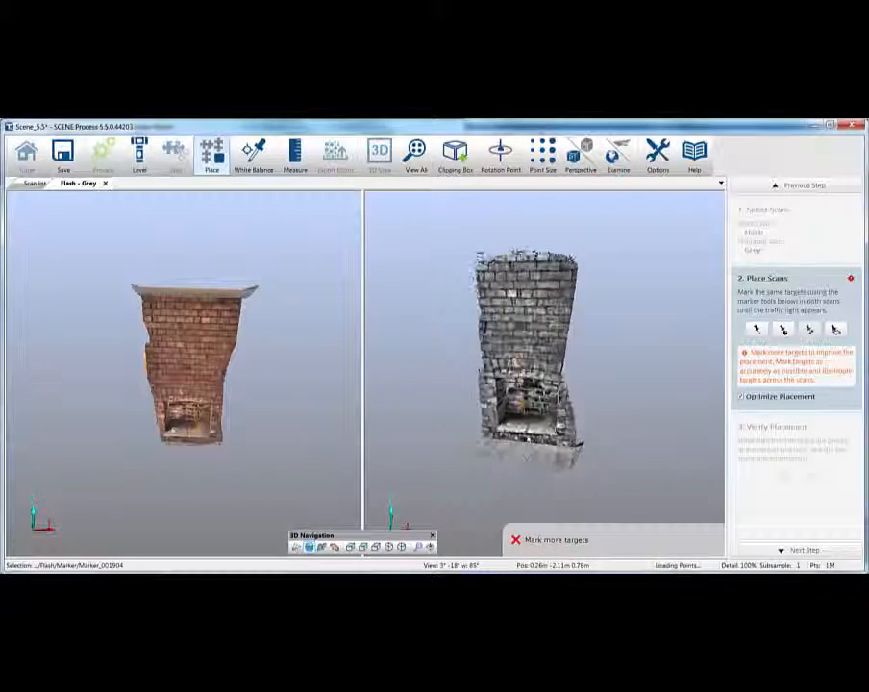
scroll(190, 430, up, 5)
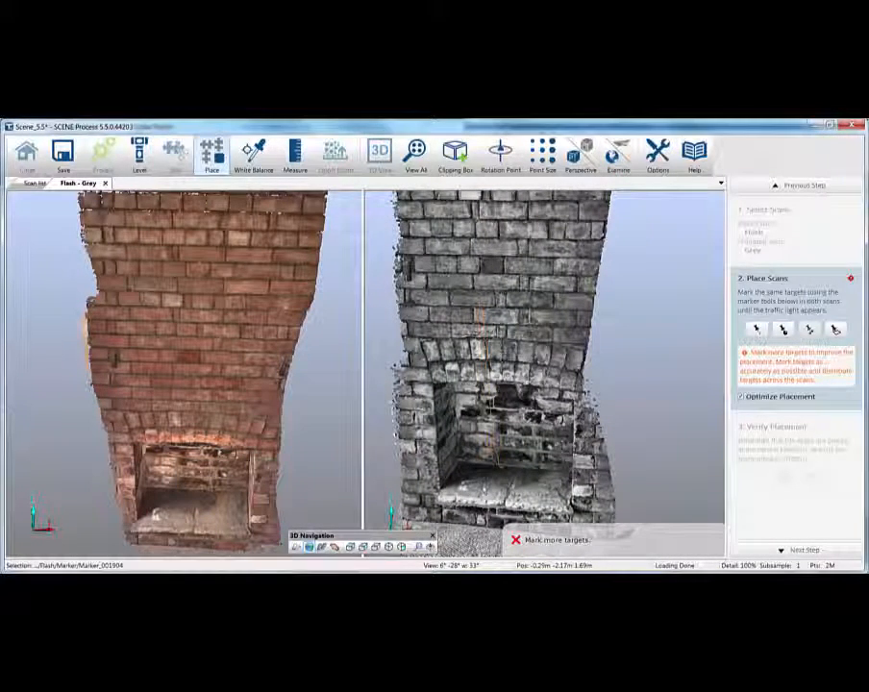
drag(488, 502, 475, 487)
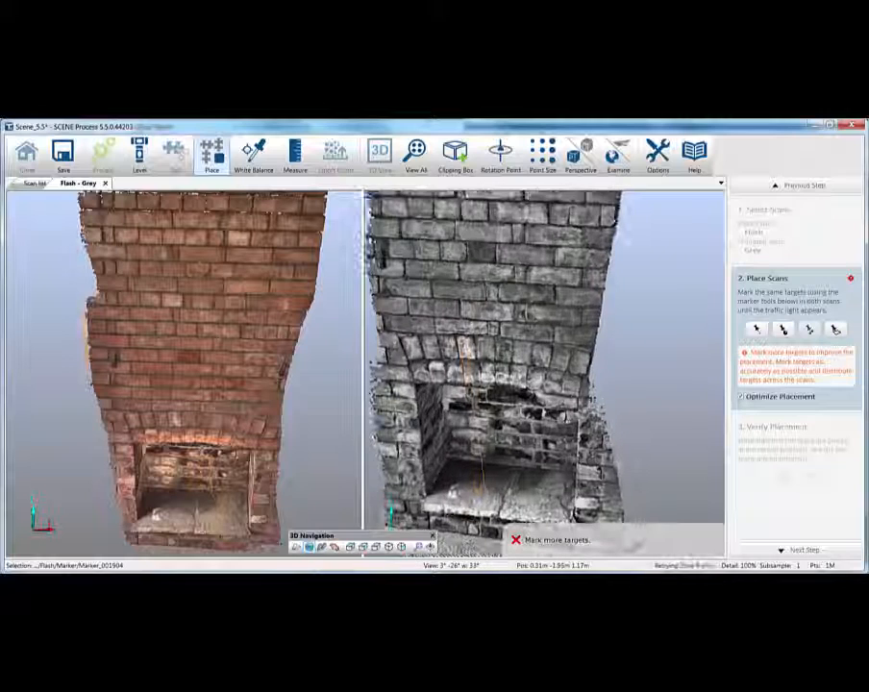
click(757, 332)
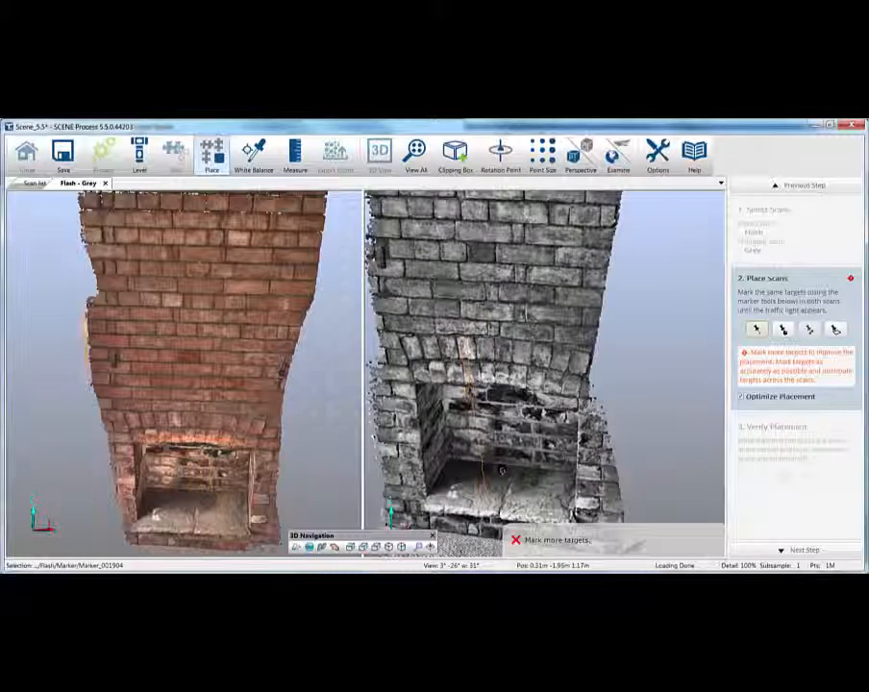
click(472, 502)
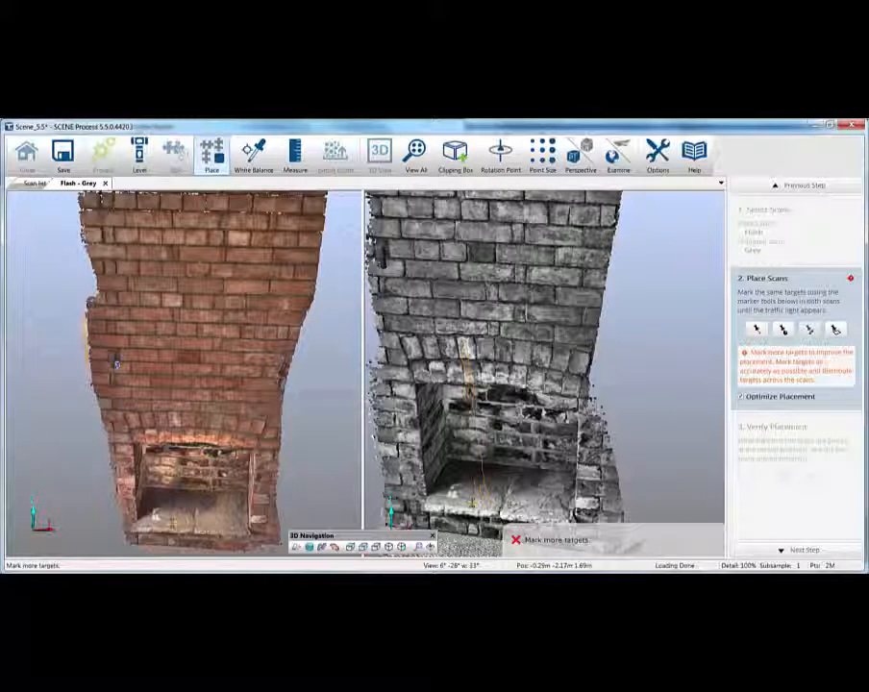
click(116, 364)
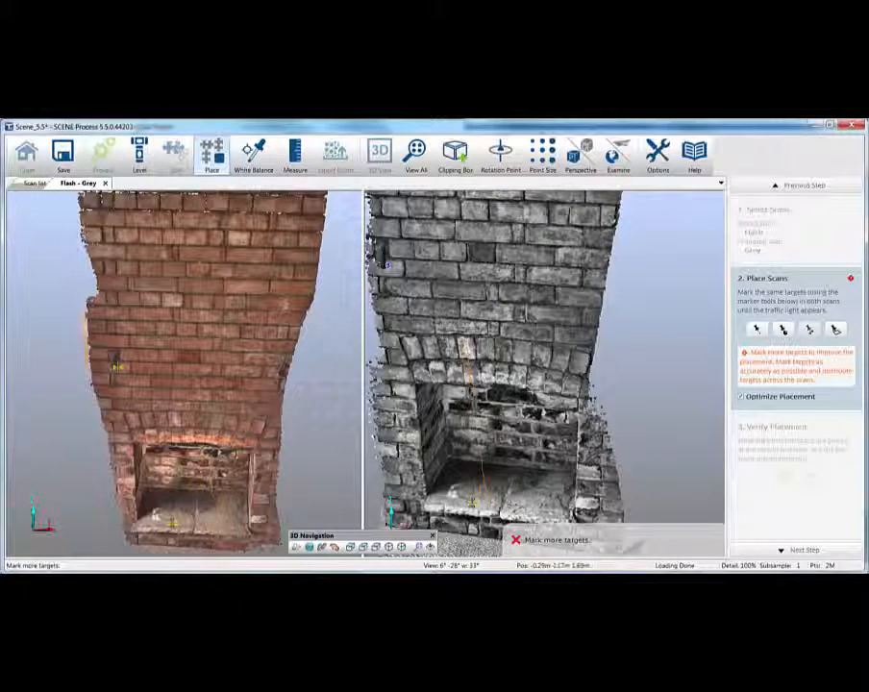
click(385, 267)
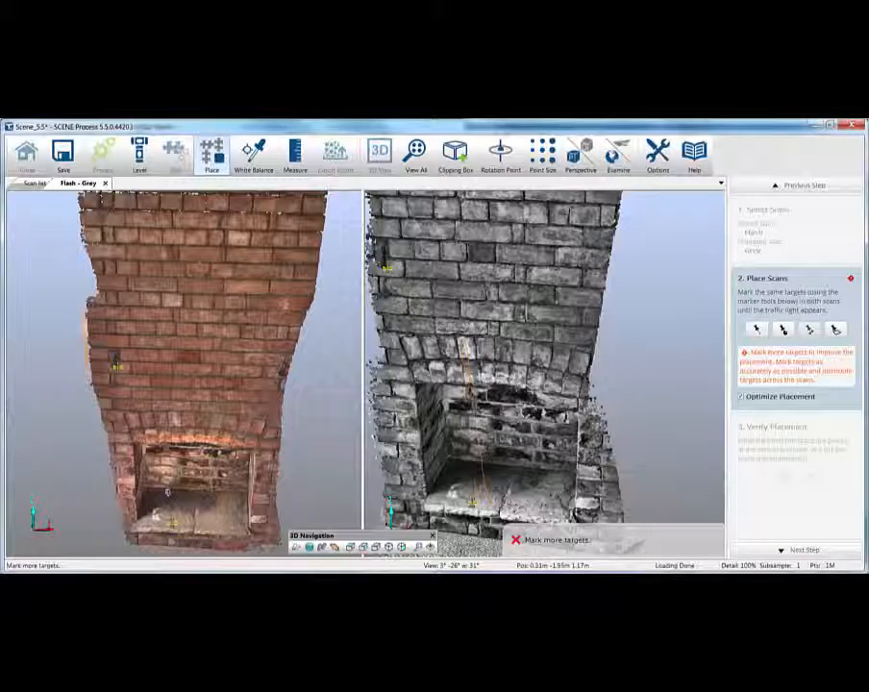
- Mark the left inner side wall of the fireplace opening as a matching plane target in both the Grey and Flash scans
drag(493, 483, 456, 441)
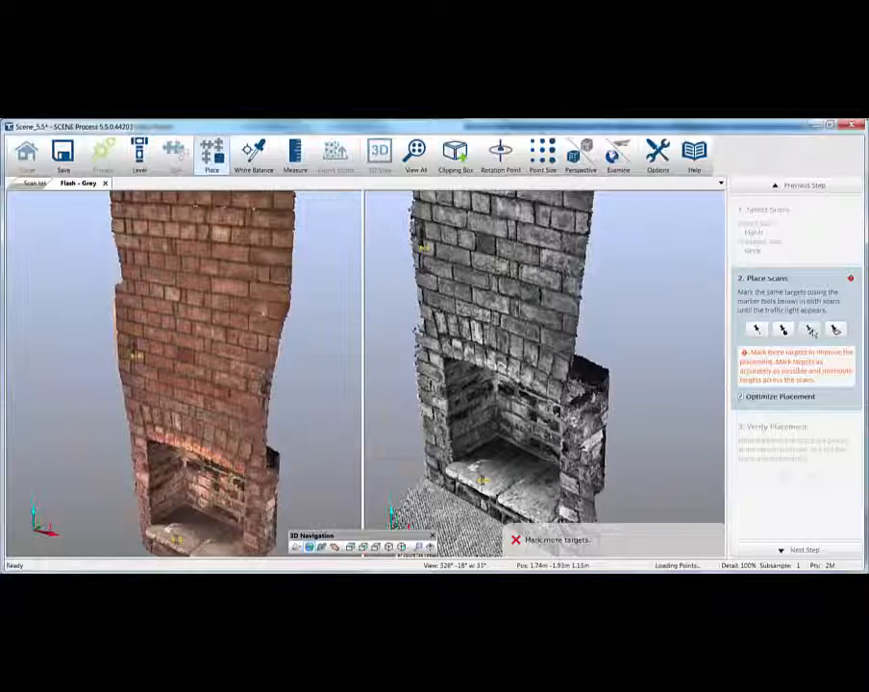
click(463, 414)
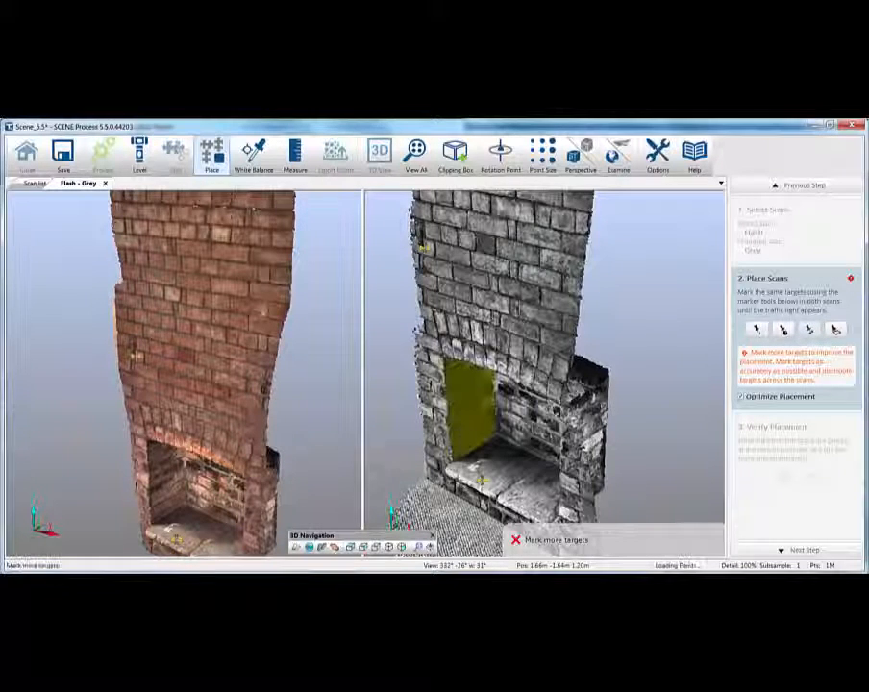
click(165, 475)
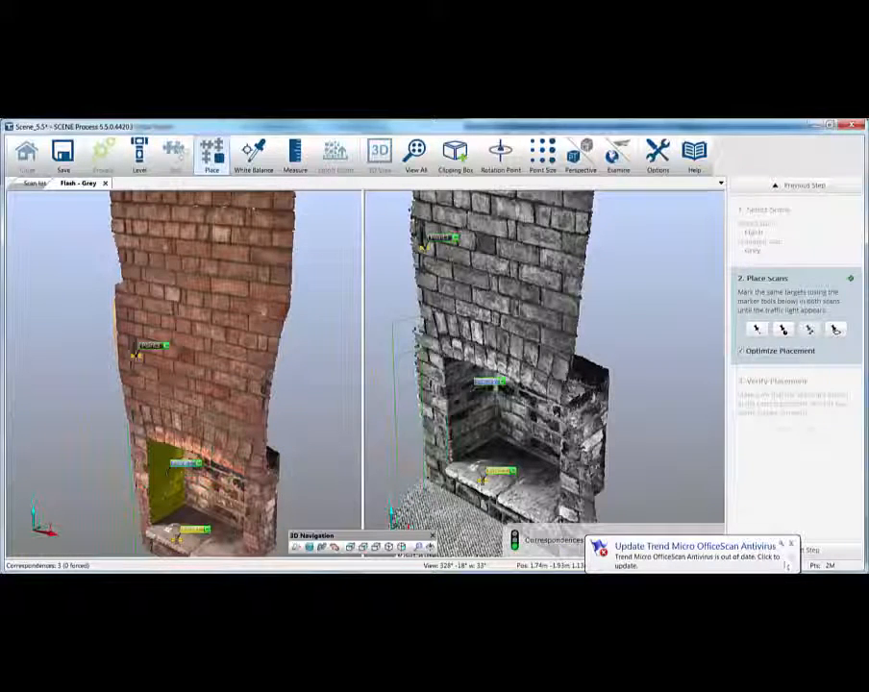
- Verify and accept the placement of Grey against Flash, and leave scan placement without placing Interp
click(815, 550)
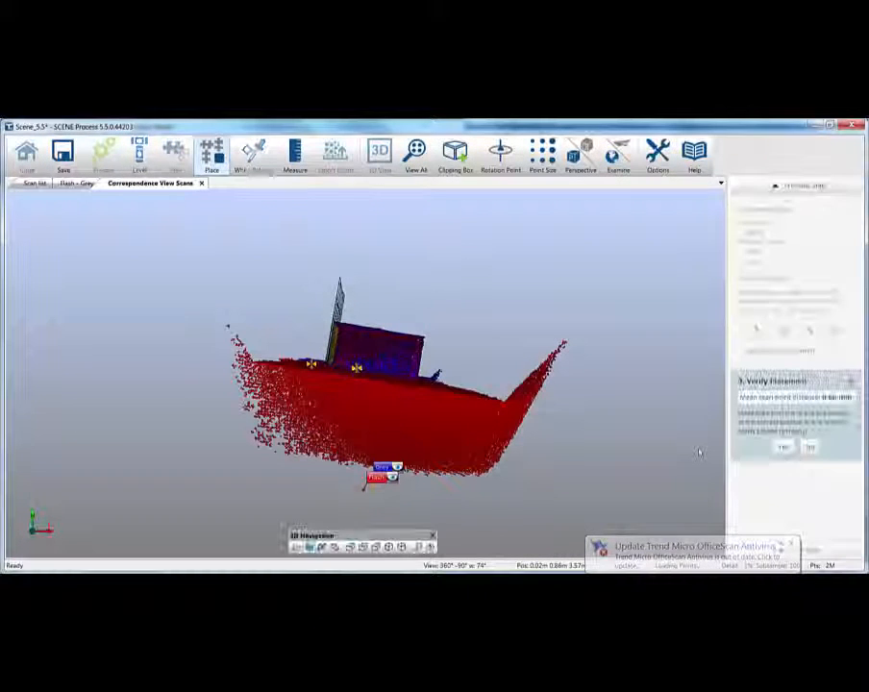
click(809, 446)
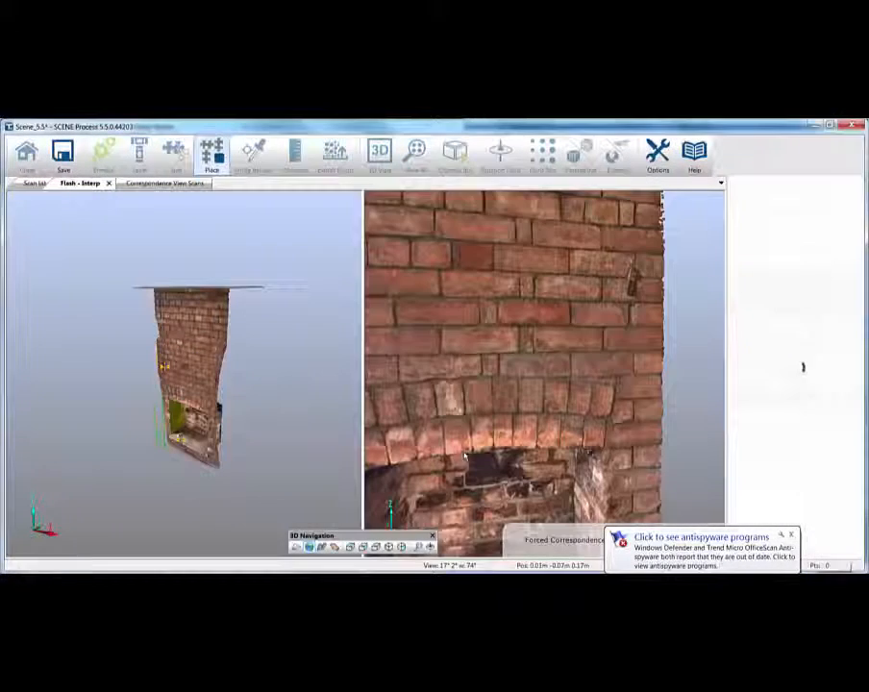
click(465, 387)
- Examine the alignment of the brickwork and fireplace opening in the combined Flash and Grey 3D view from different angles
drag(405, 349, 564, 405)
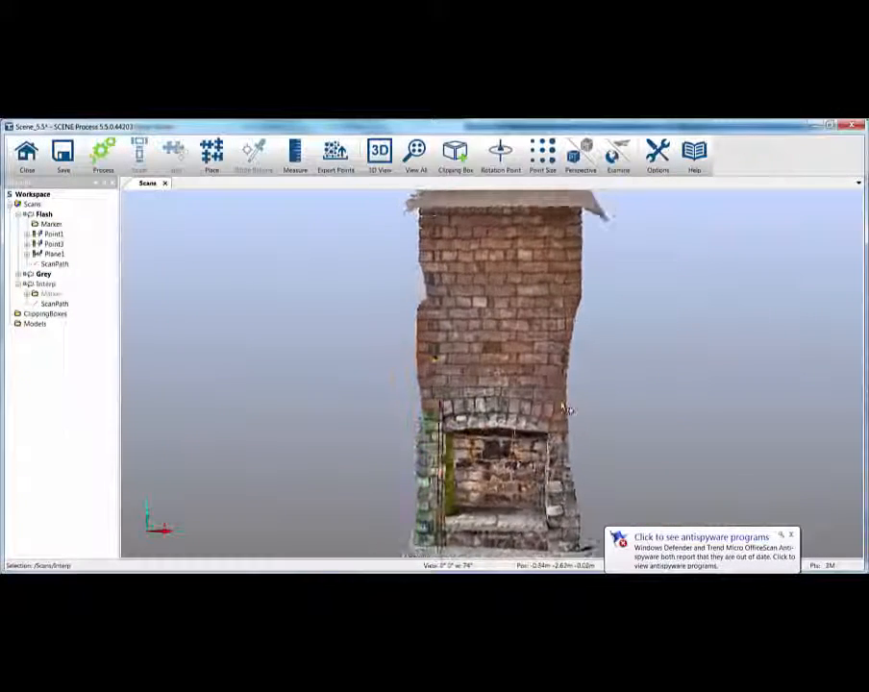
drag(462, 403, 759, 404)
drag(661, 408, 431, 366)
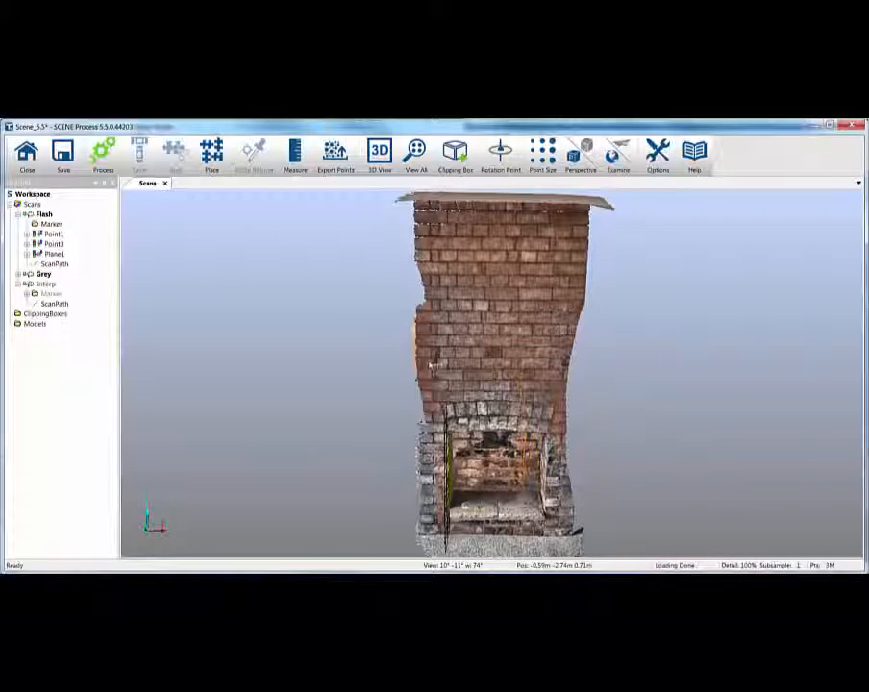